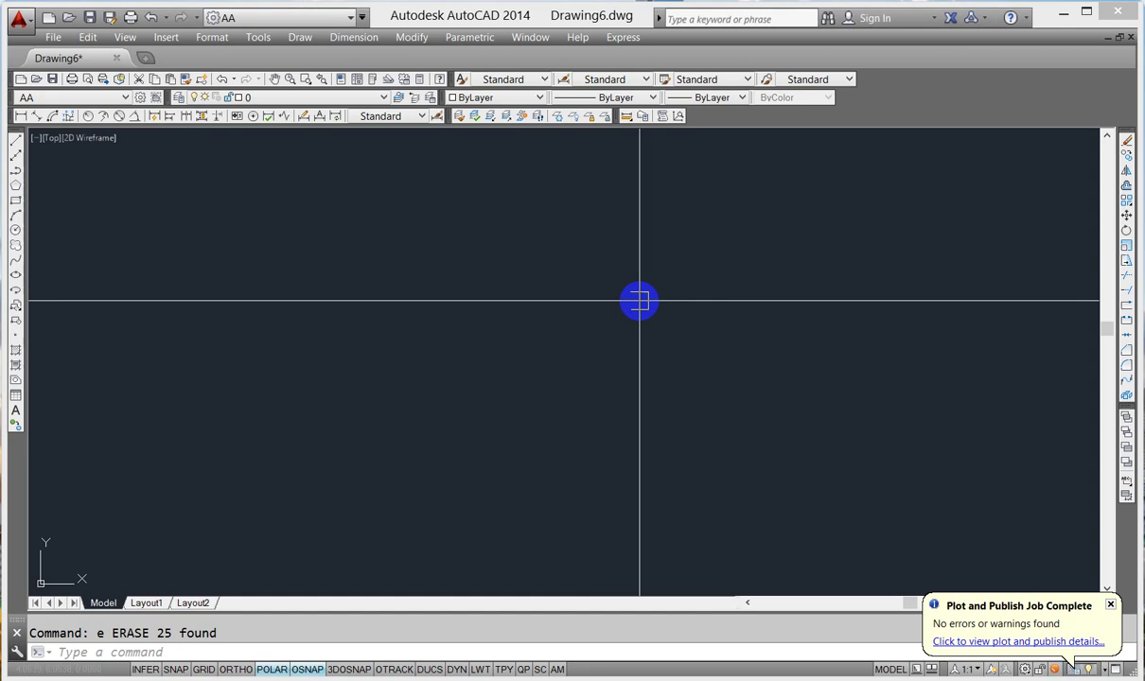
- Draw a rectangle with RECTANG by picking two opposite corners
text(re)
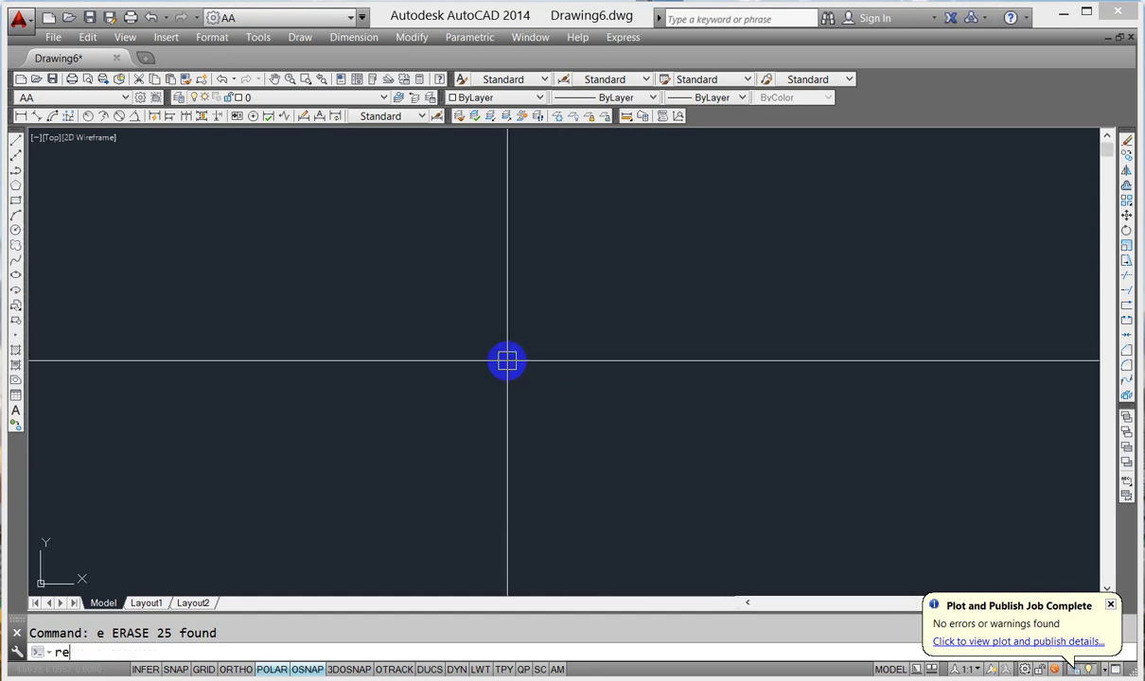
text(c)
key(Return)
click(478, 313)
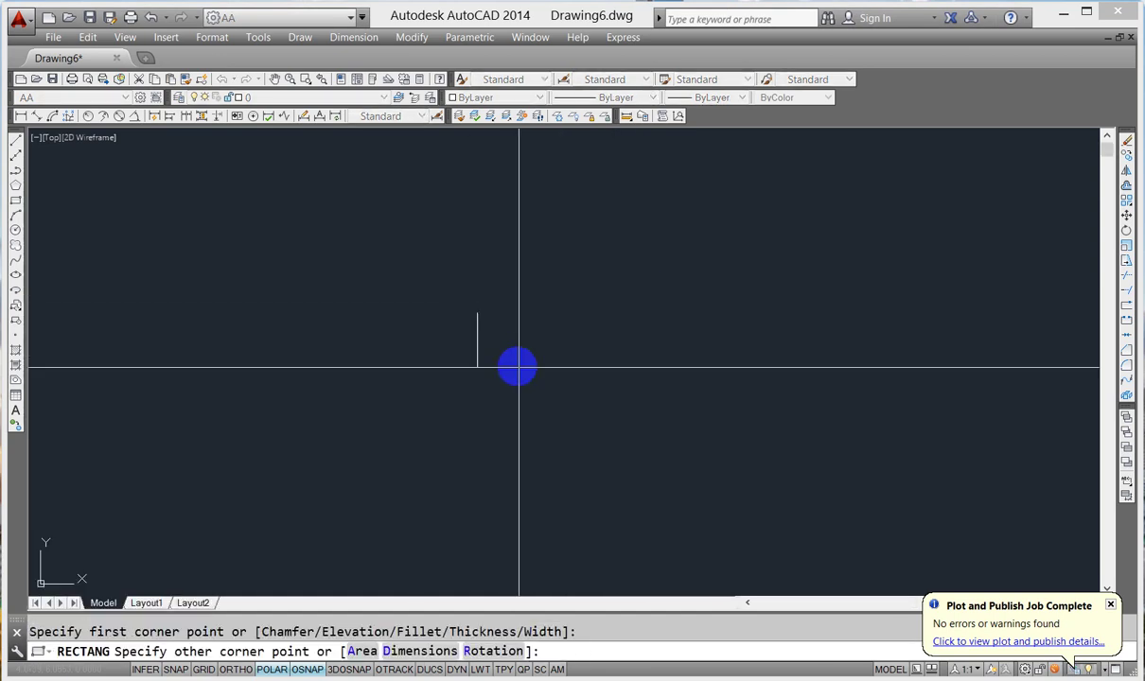
click(562, 348)
middle_drag(568, 381, 452, 403)
key(Escape)
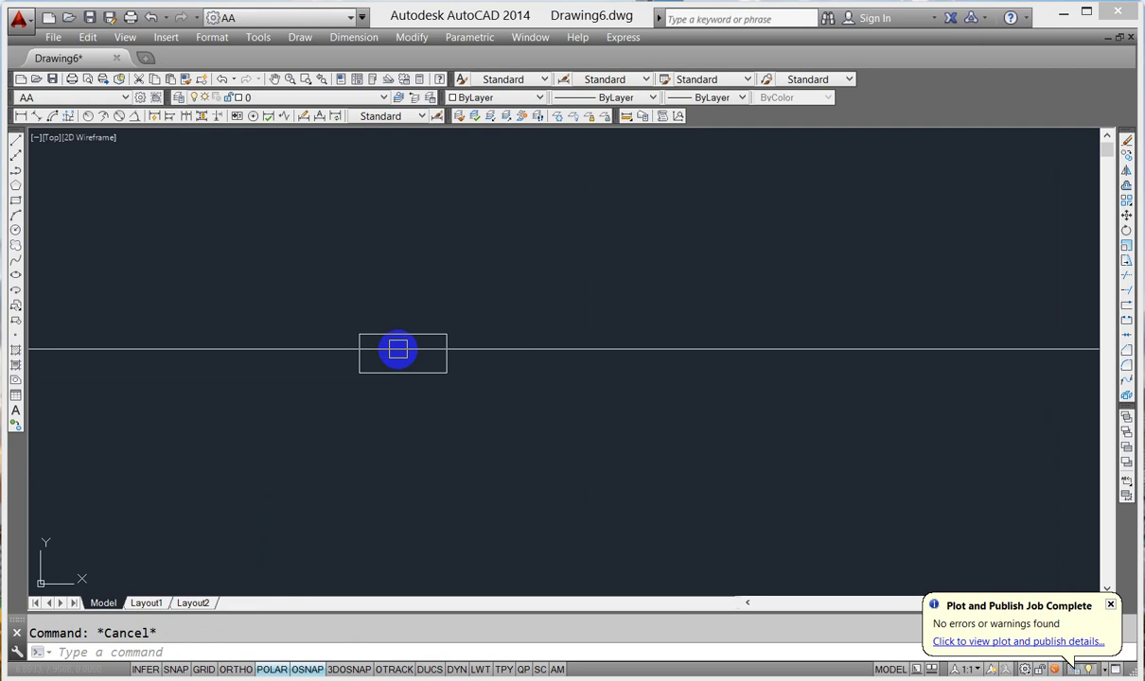
scroll(407, 364, up, 2)
- Draw a closed, notched five-sided line shape to the right of the rectangle
text(l)
key(Return)
key(Escape)
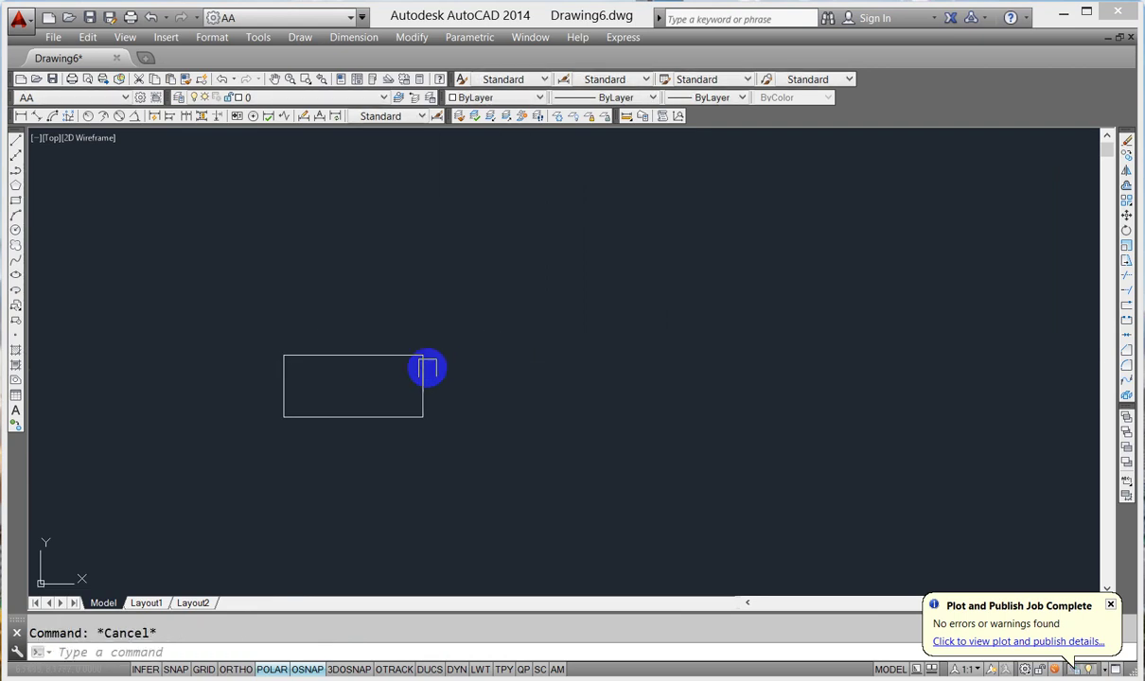
text(l)
key(Return)
click(516, 365)
click(598, 366)
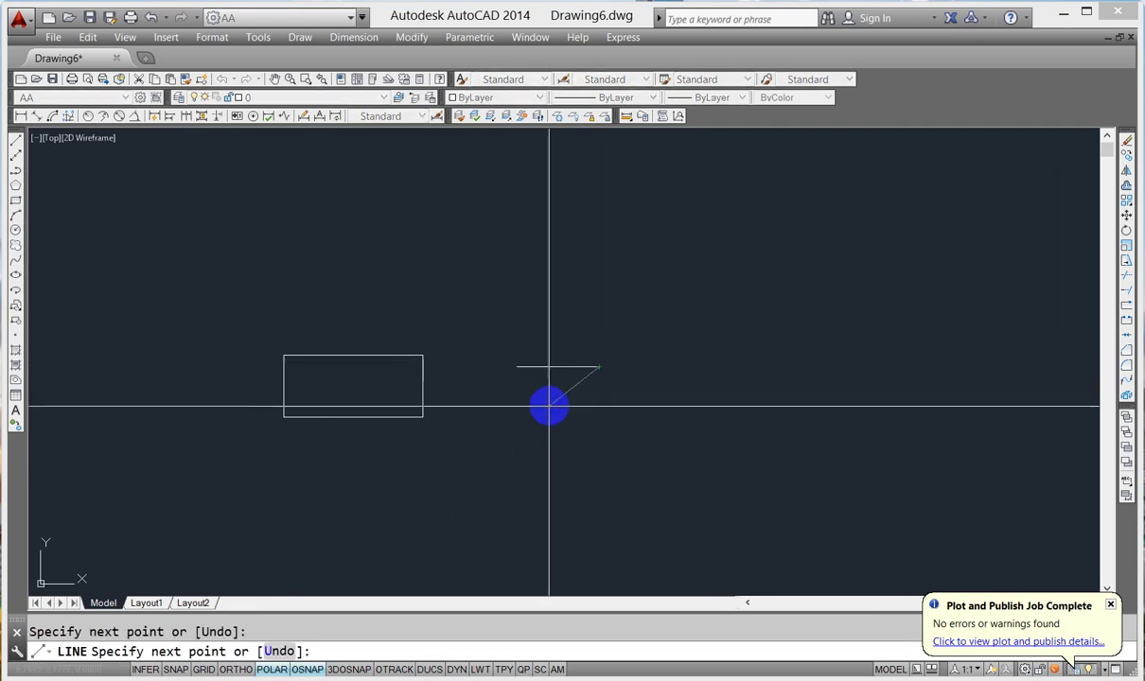
click(549, 416)
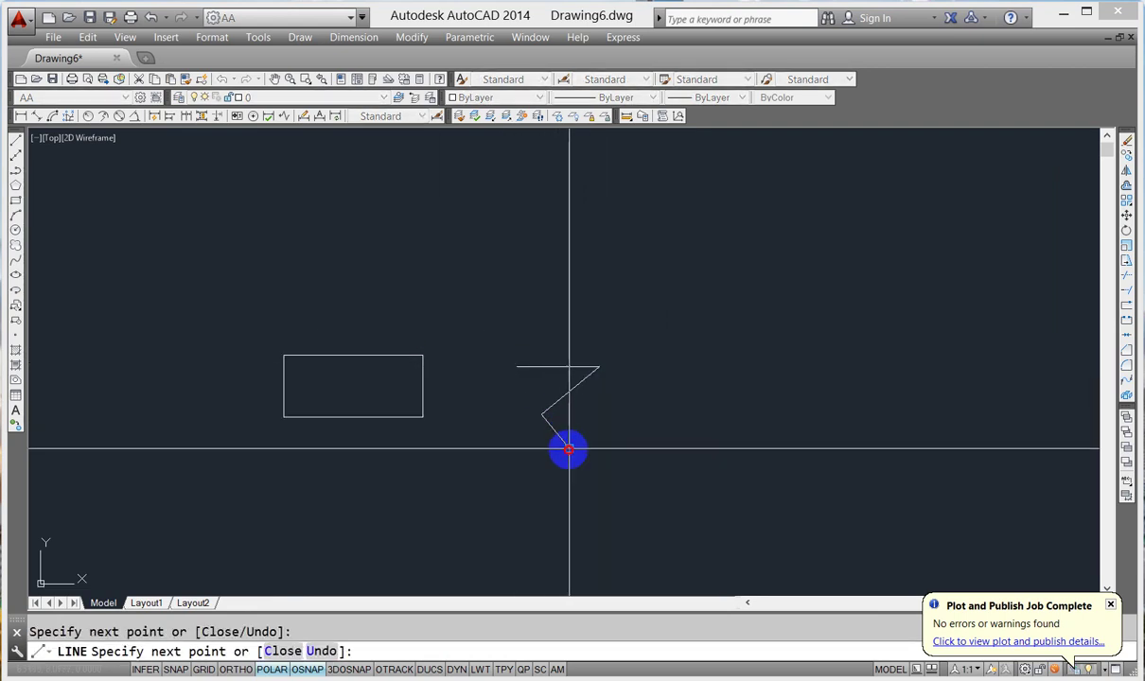
click(569, 448)
click(486, 449)
click(509, 370)
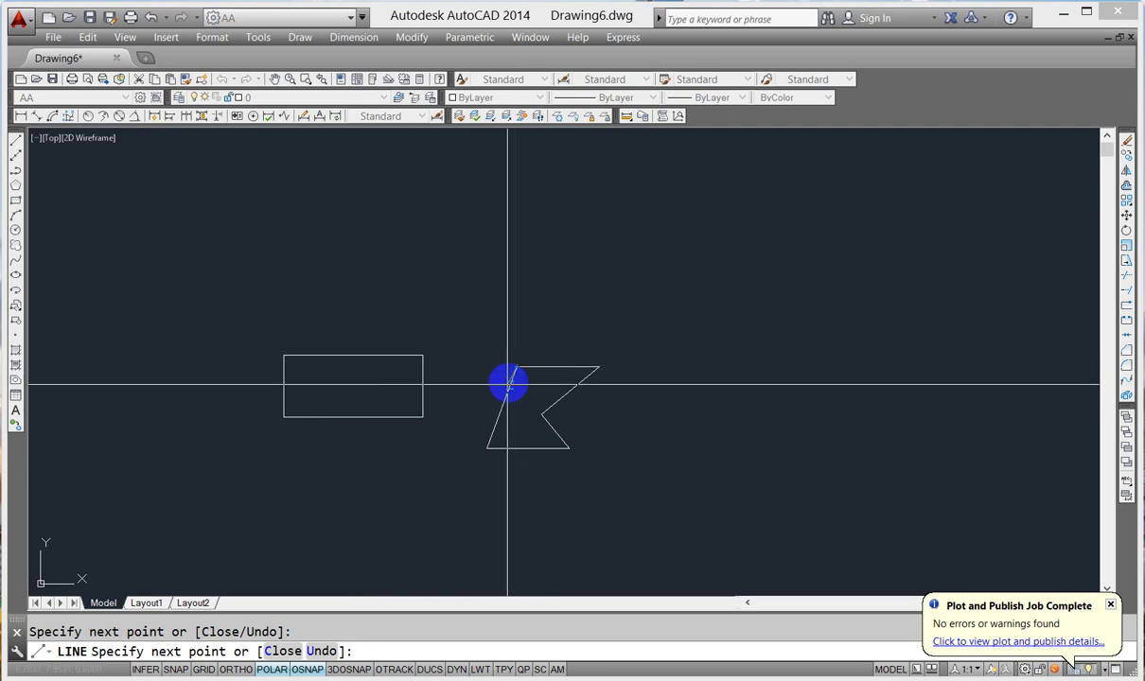
key(Escape)
middle_drag(382, 391, 488, 418)
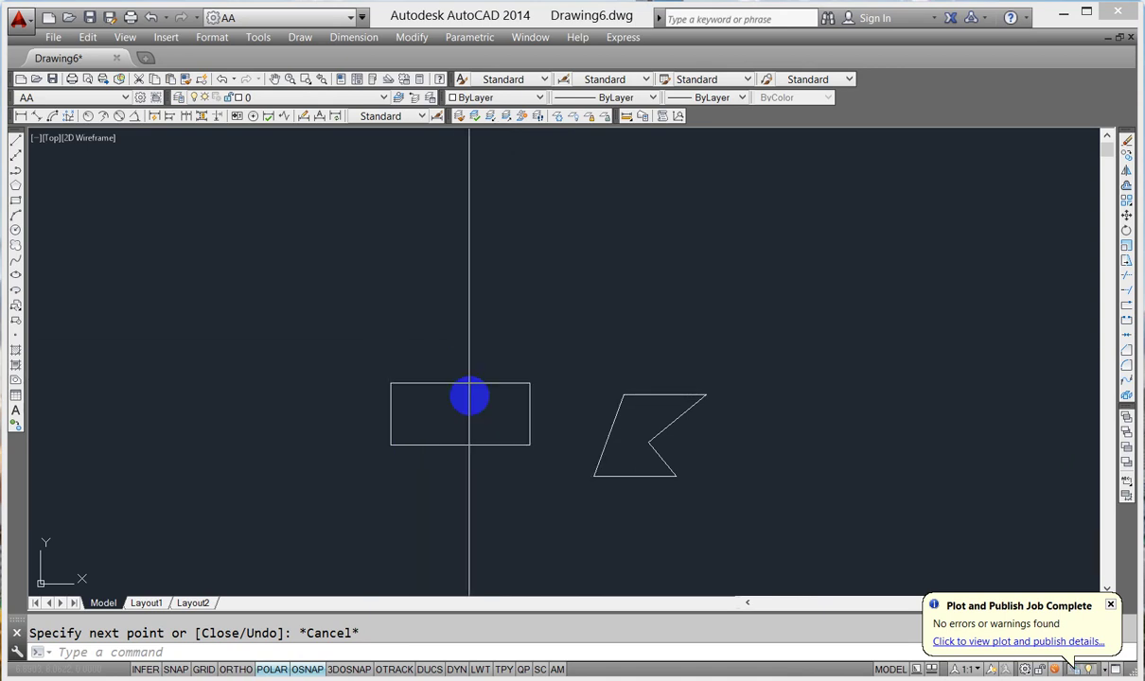
- Draw a line from the rectangle's top-left corner to its bottom-right corner
scroll(442, 424, up, 2)
scroll(442, 424, up, 1)
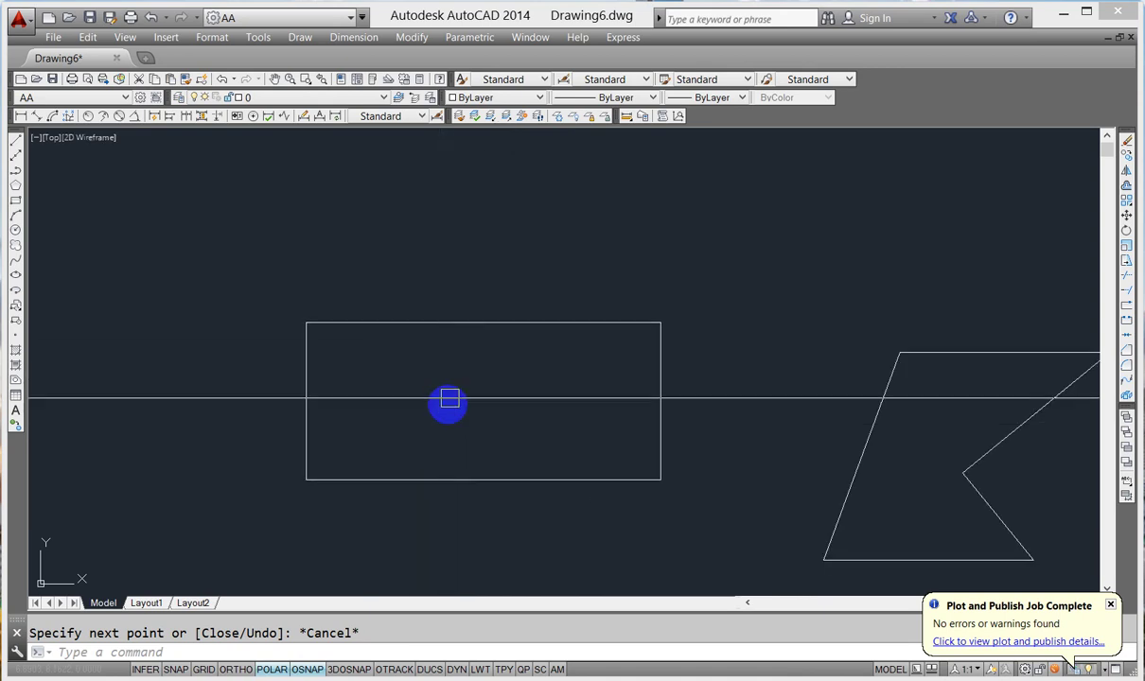
scroll(447, 401, down, 3)
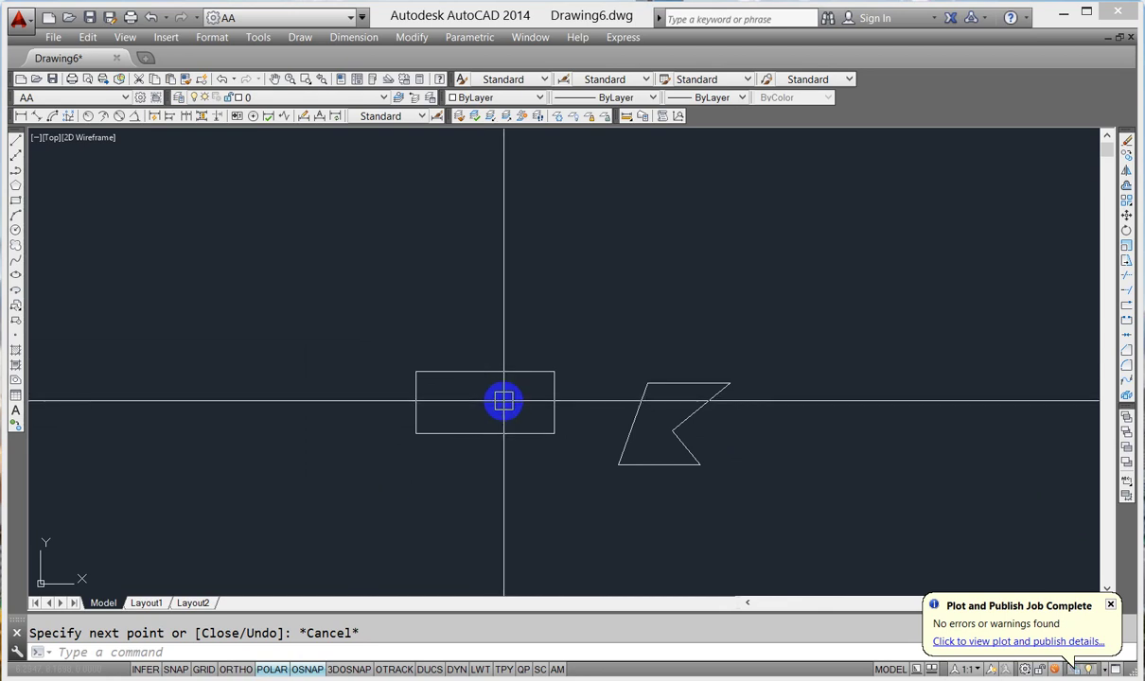
scroll(505, 396, up, 2)
text(l)
key(Return)
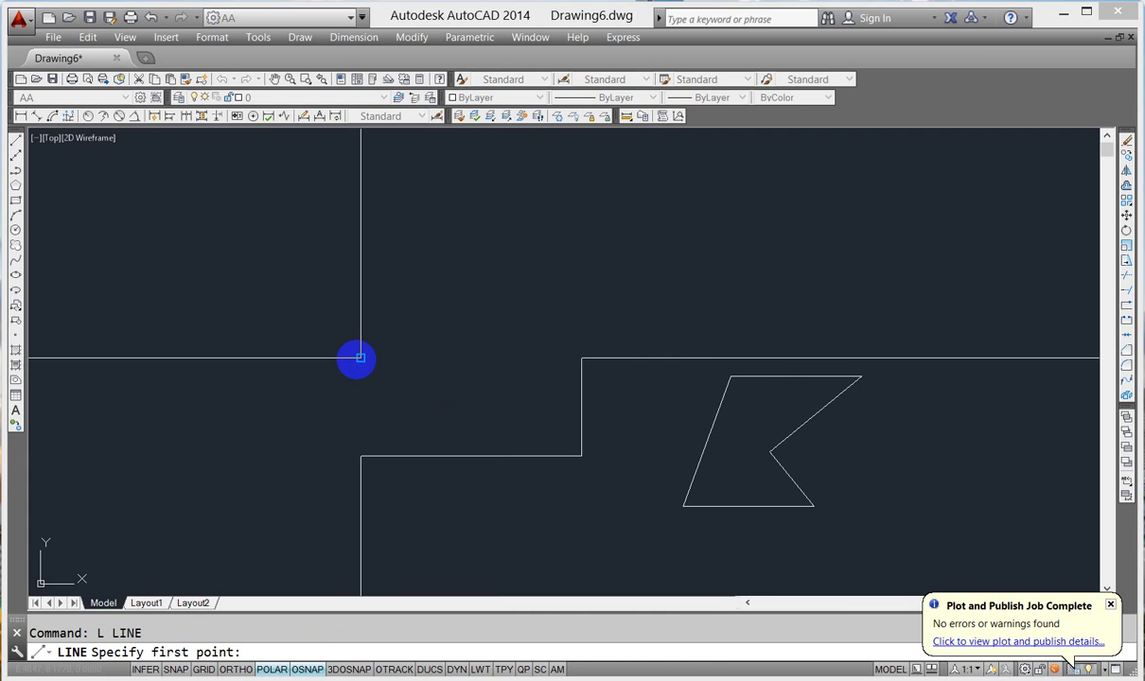
click(361, 359)
click(574, 448)
key(Escape)
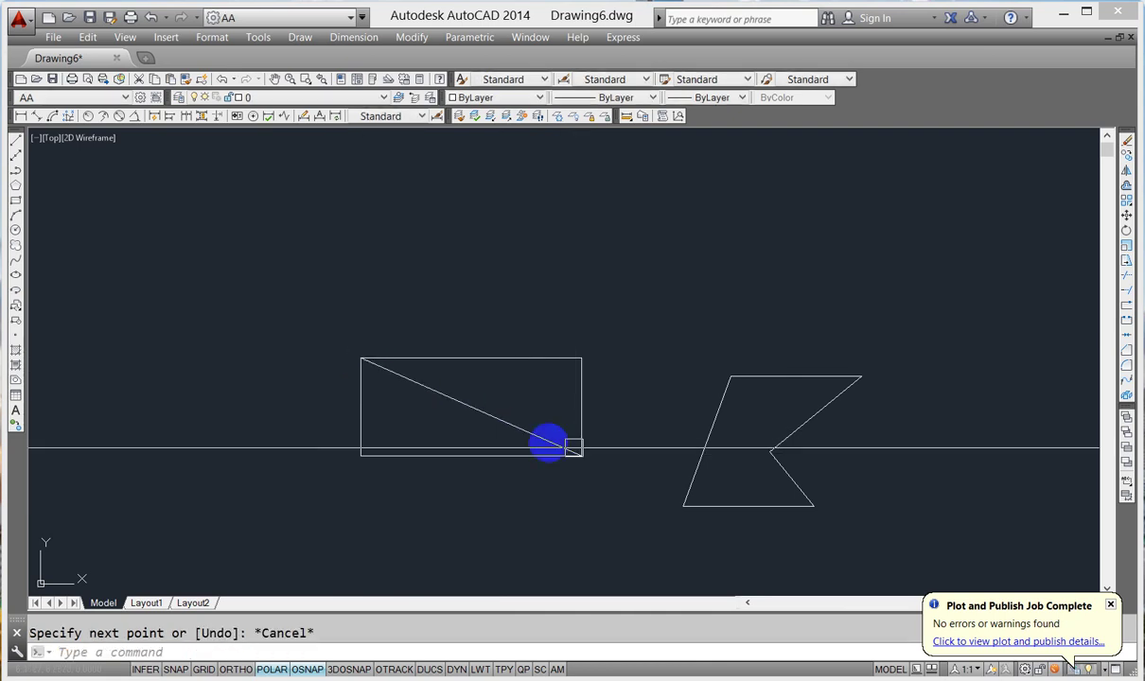
click(456, 403)
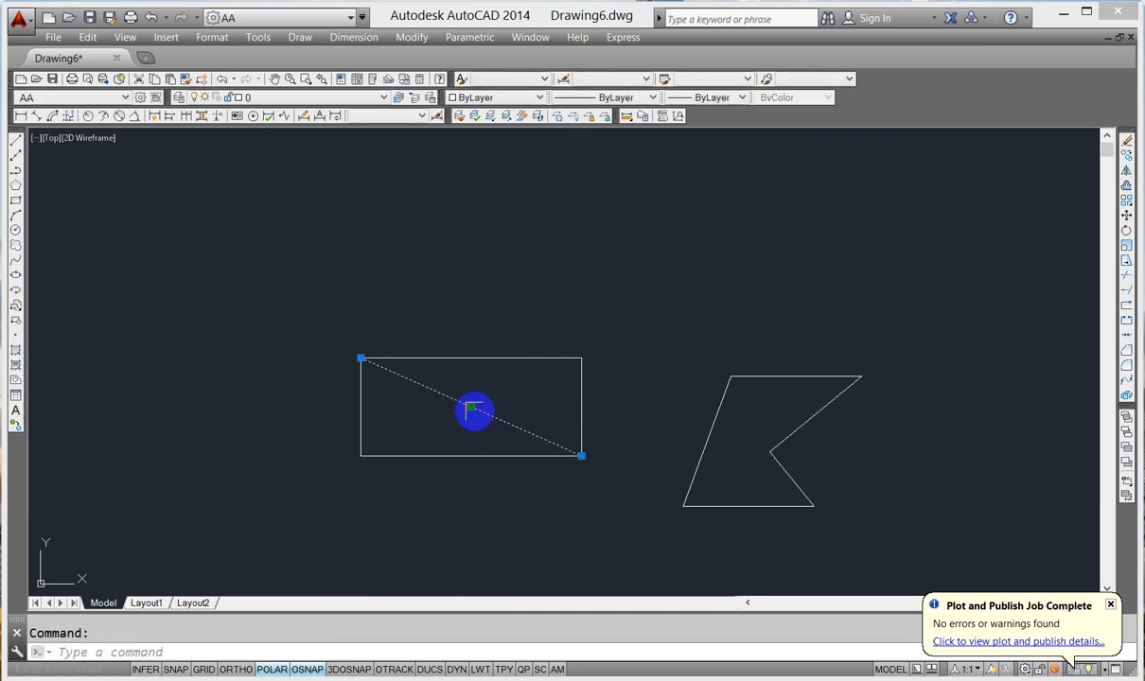
key(Escape)
- Draw a trial circle at the rectangle's middle, then erase it with E
click(16, 230)
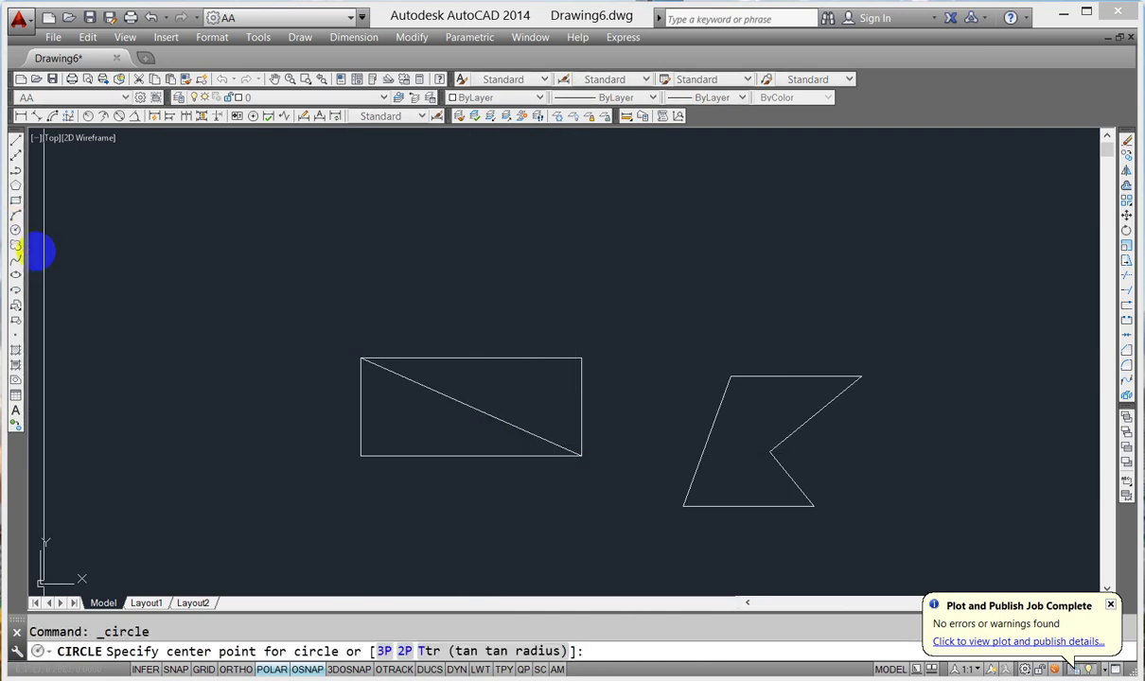
click(471, 409)
click(472, 488)
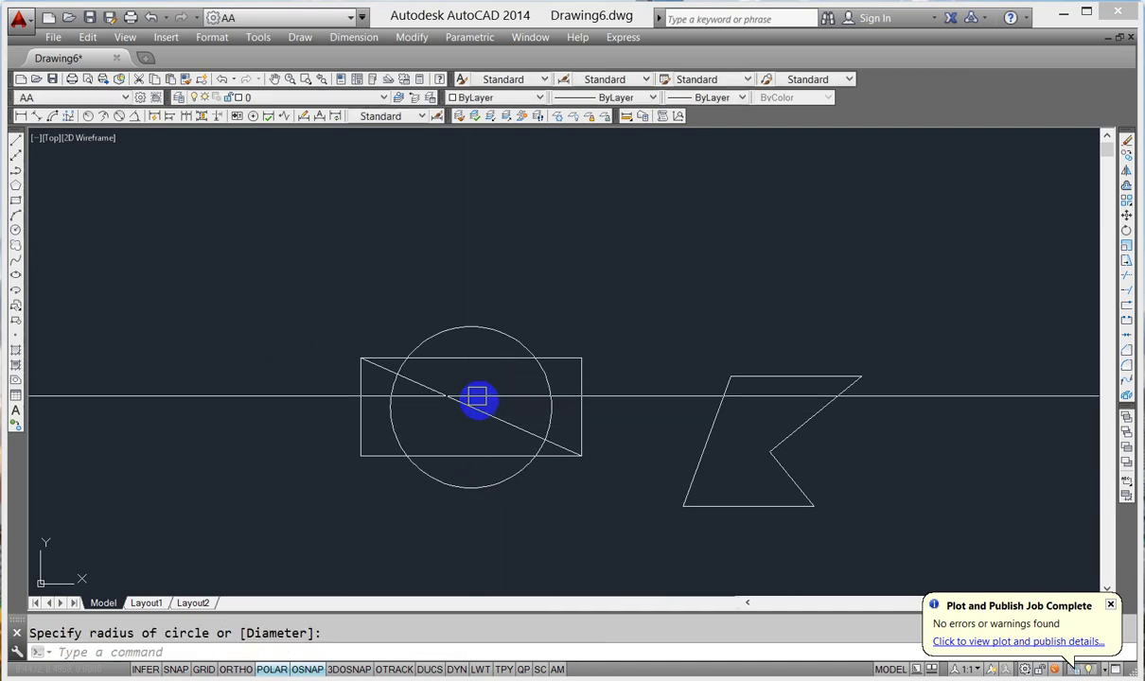
click(536, 381)
text(e)
key(Return)
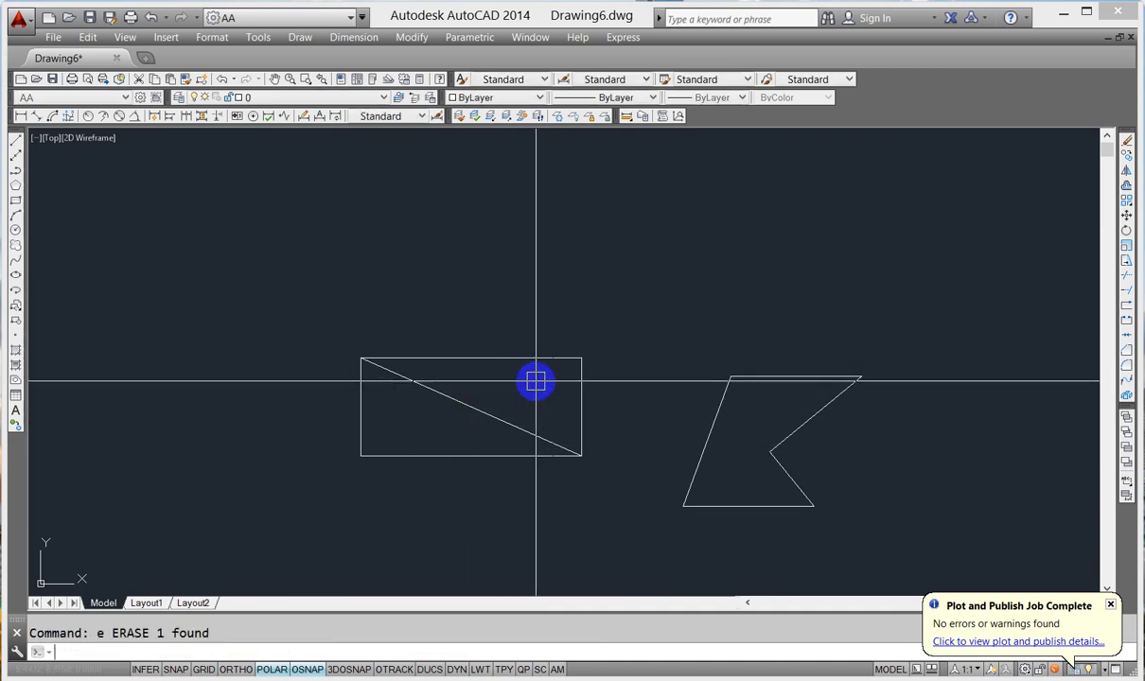
click(15, 230)
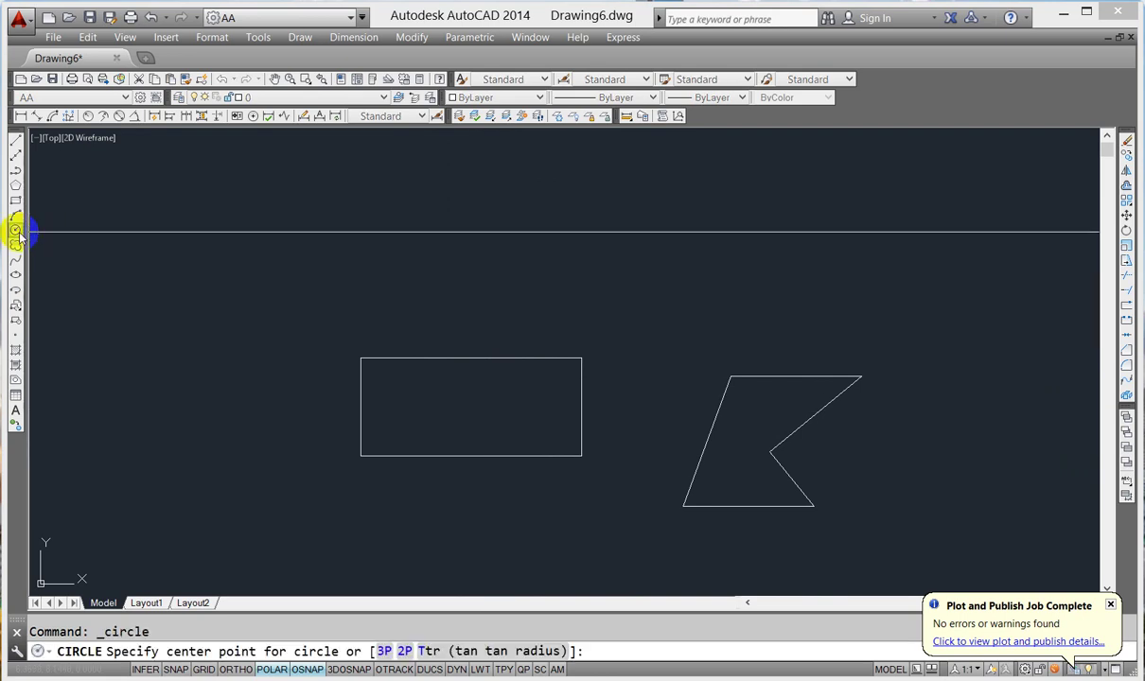
shift+right_click(395, 316)
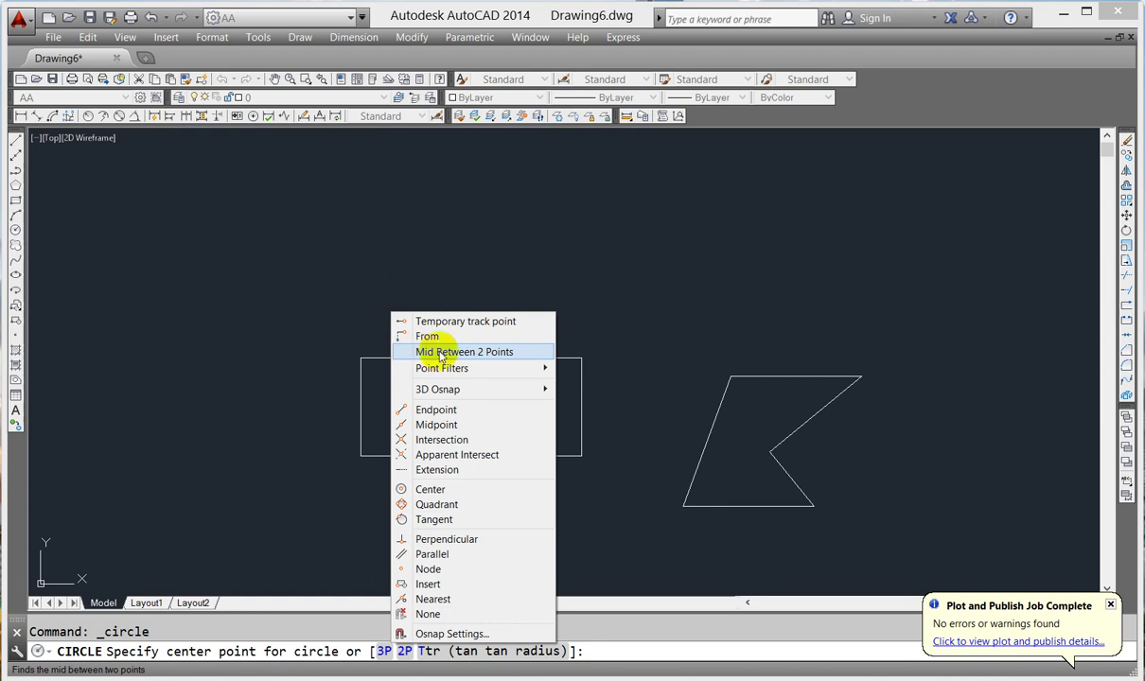
click(440, 351)
click(365, 358)
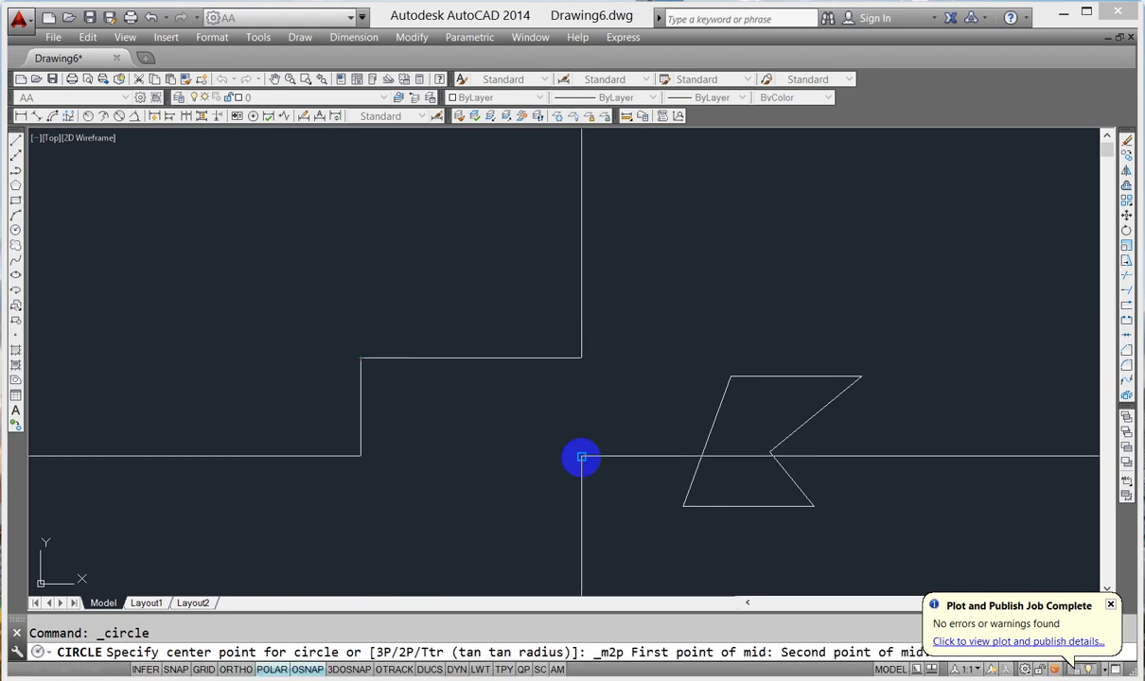
click(582, 455)
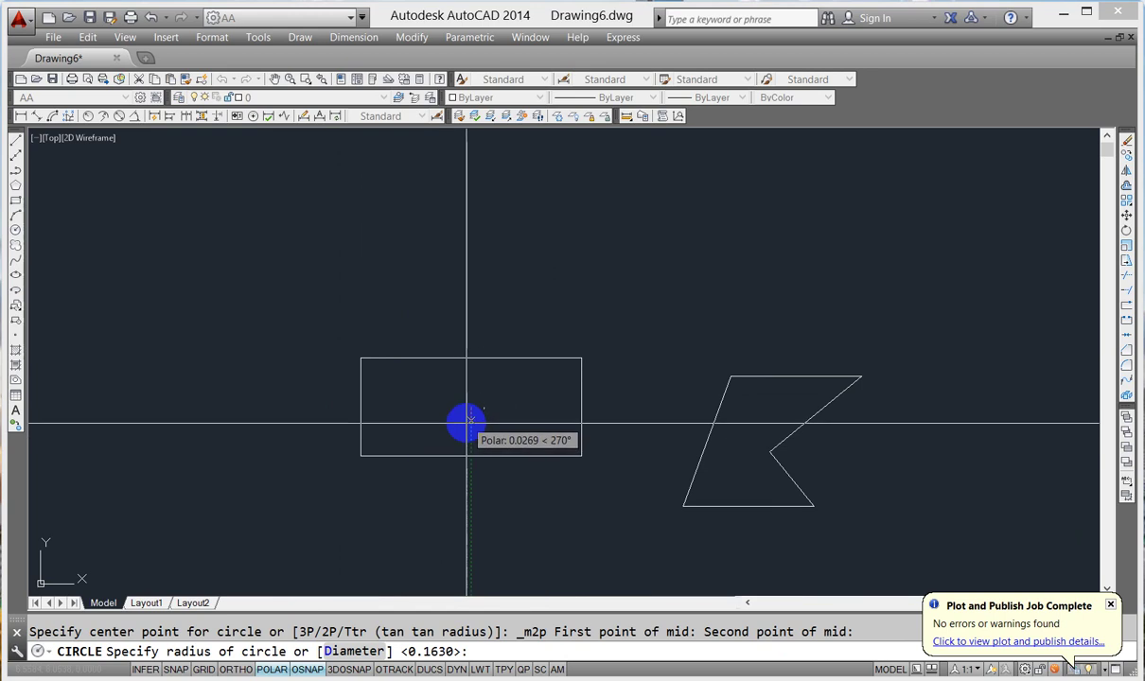
click(470, 457)
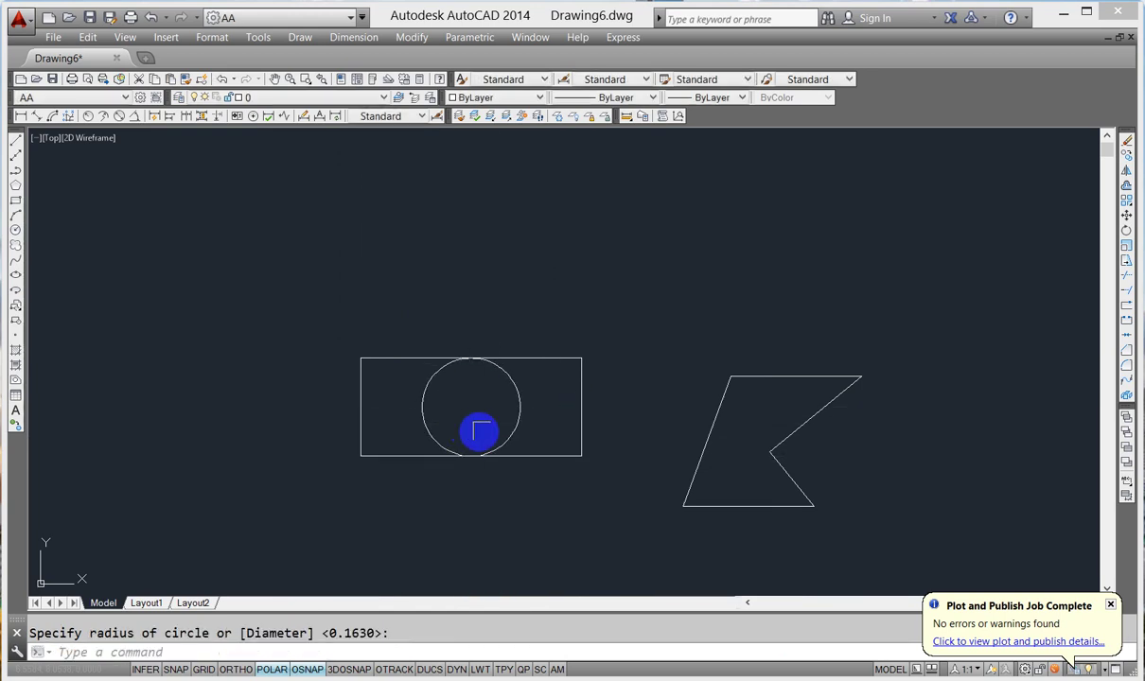
click(539, 388)
click(479, 409)
text(e)
key(Return)
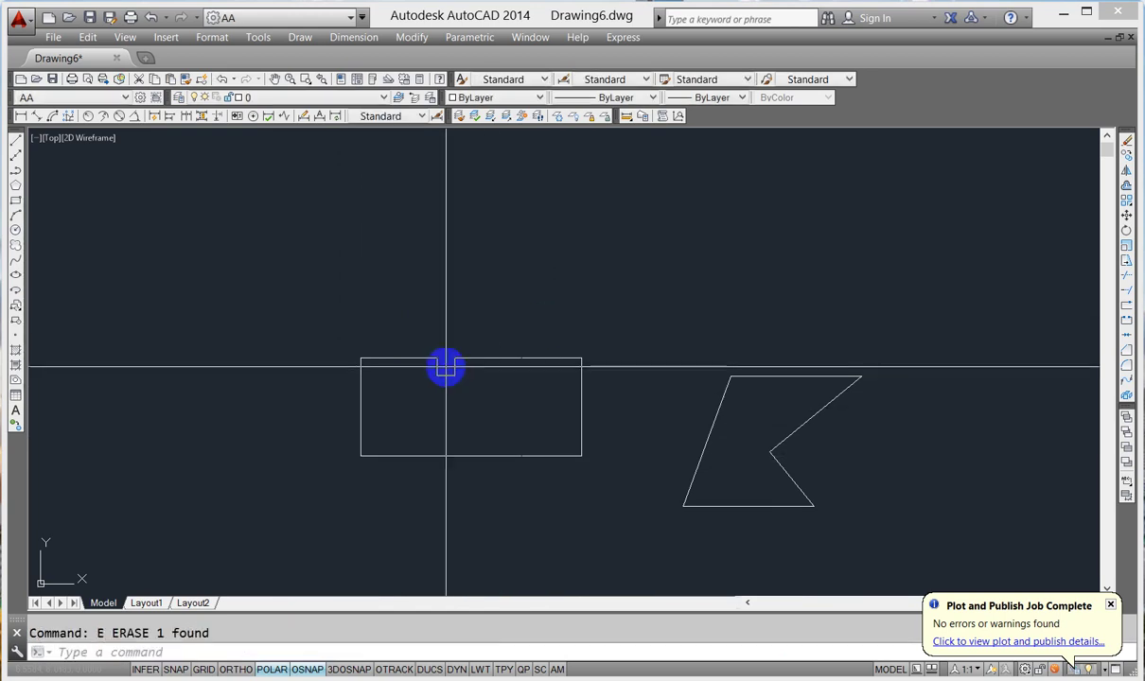
middle_drag(624, 401, 535, 378)
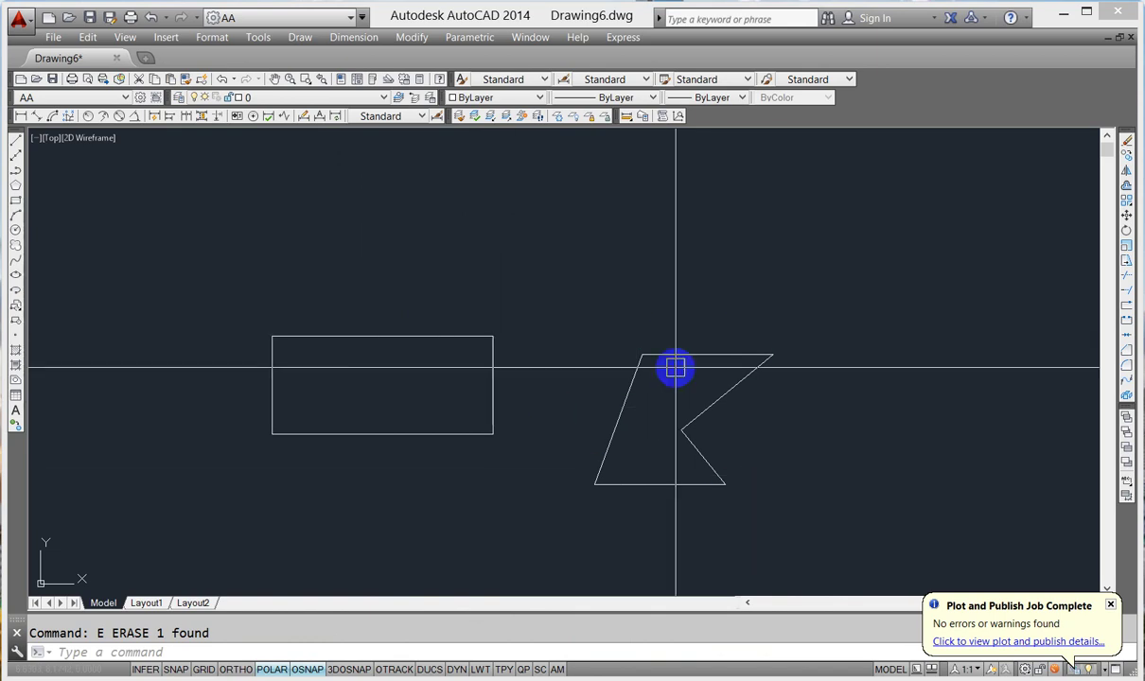
mouse_move(672, 368)
middle_down()
mouse_move(654, 403)
mouse_move(636, 398)
mouse_move(713, 431)
middle_up()
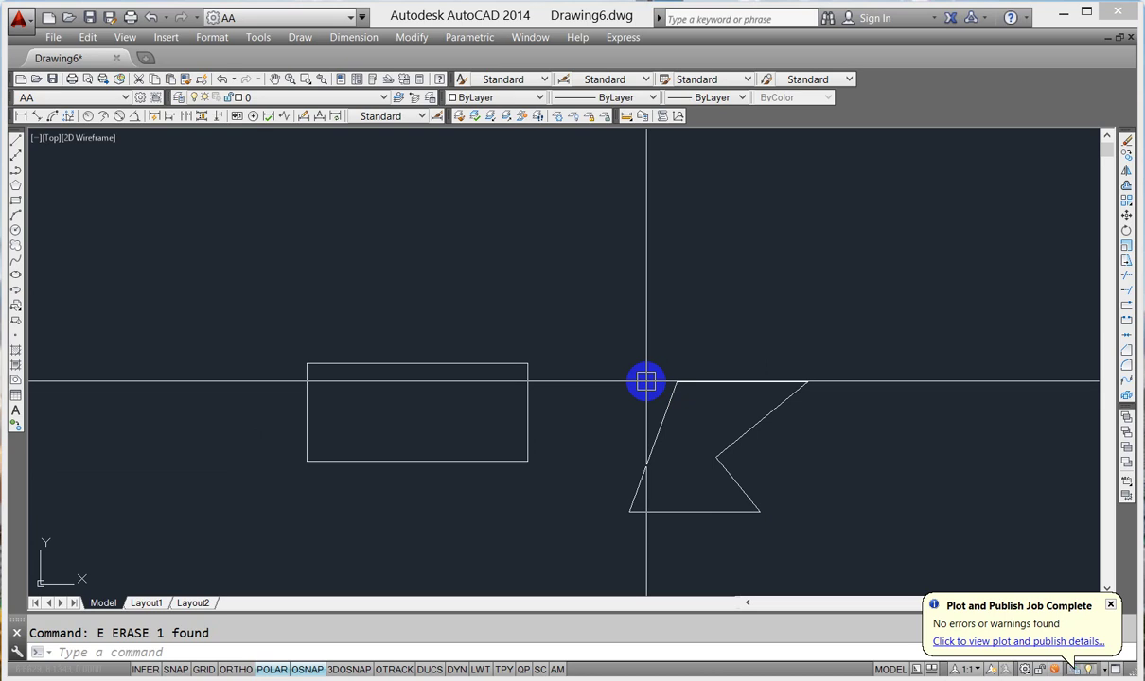
middle_drag(647, 379, 588, 342)
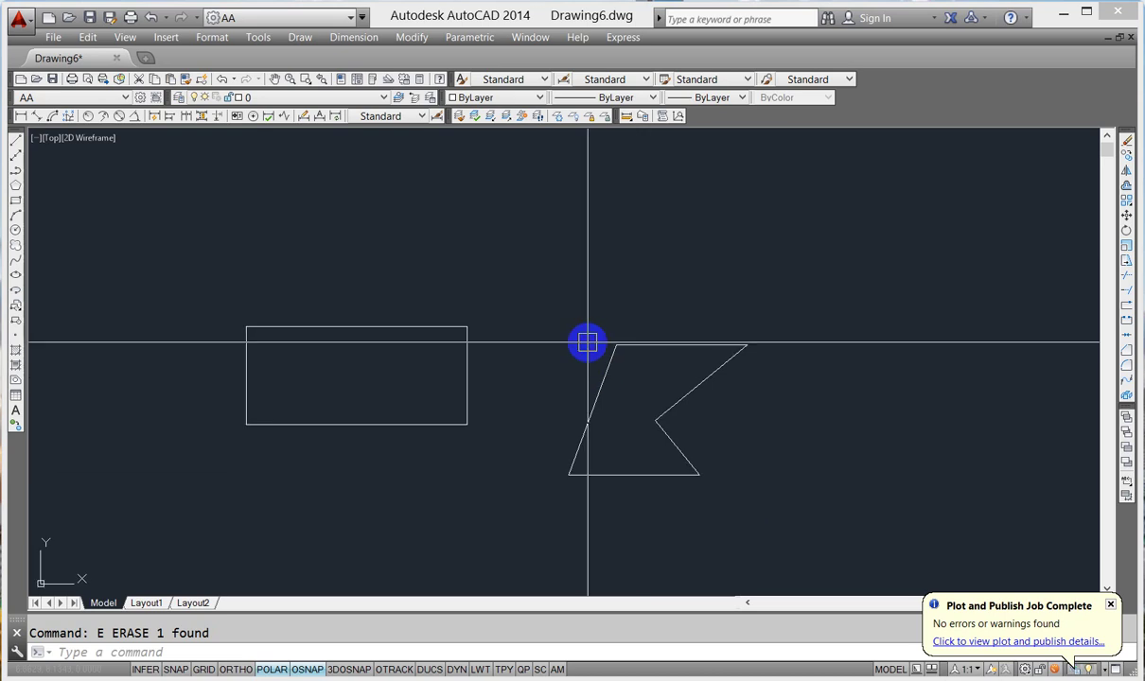
- Start a POINT whose location comes from a 'CAL calculator expression
text(PO)
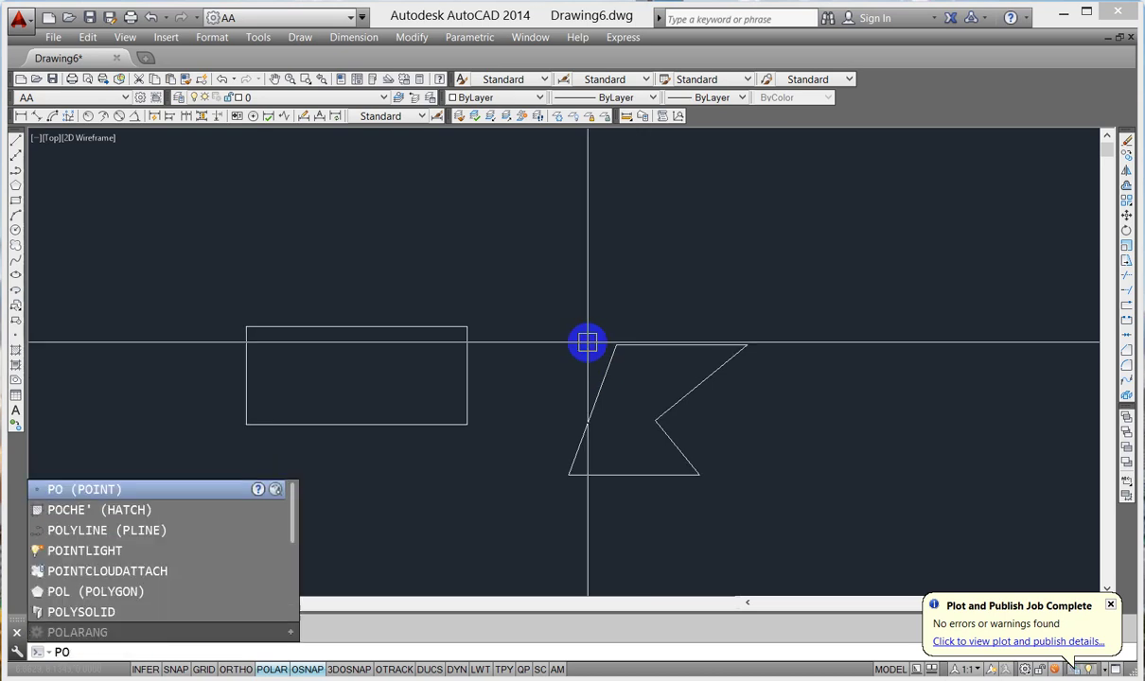
key(Return)
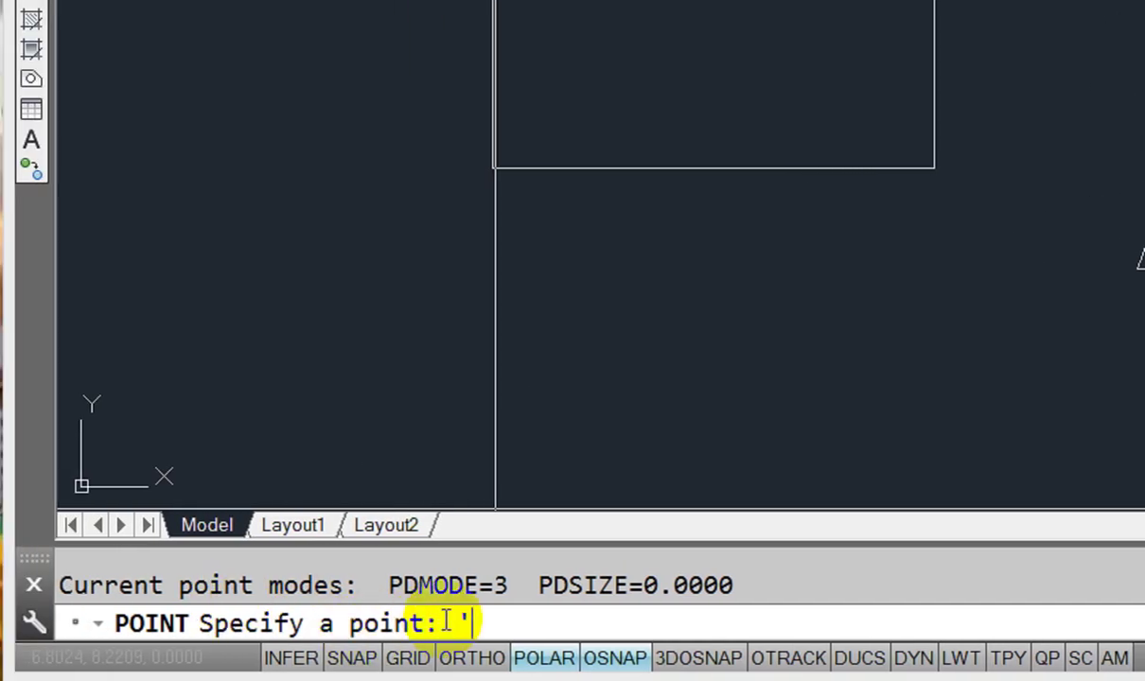
key(Return)
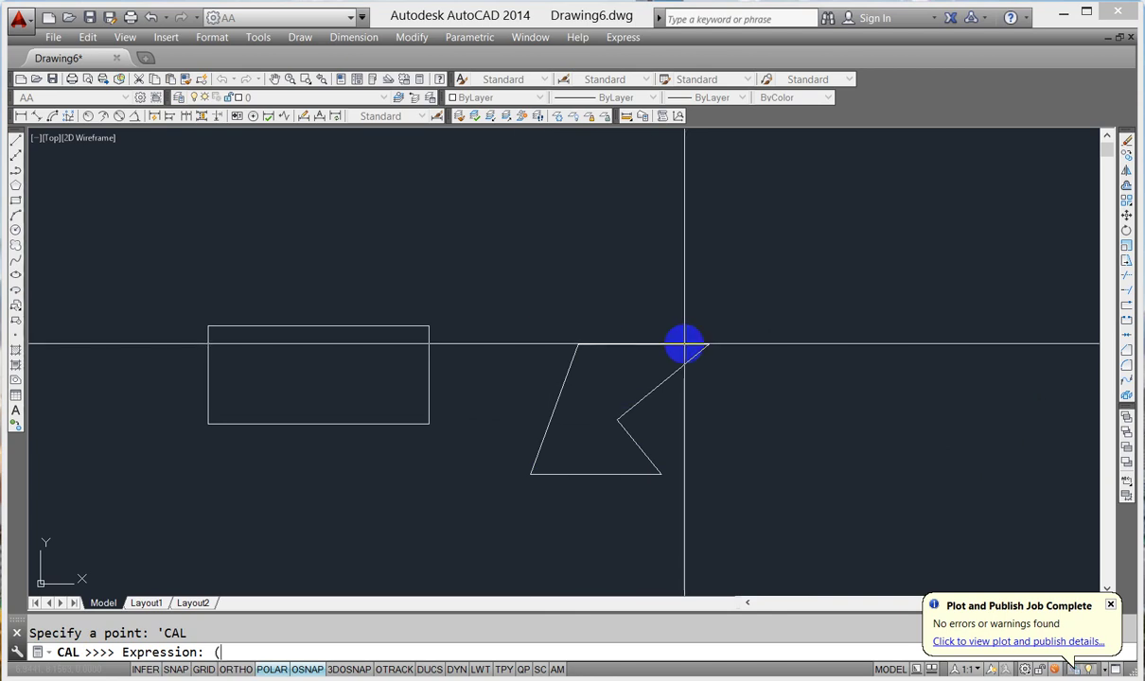
- Place a point at (END+END+END+END+END)/5 of the five-sided shape's corners, 6.9427,8.0796
text(END+END+END+END+END)/5)
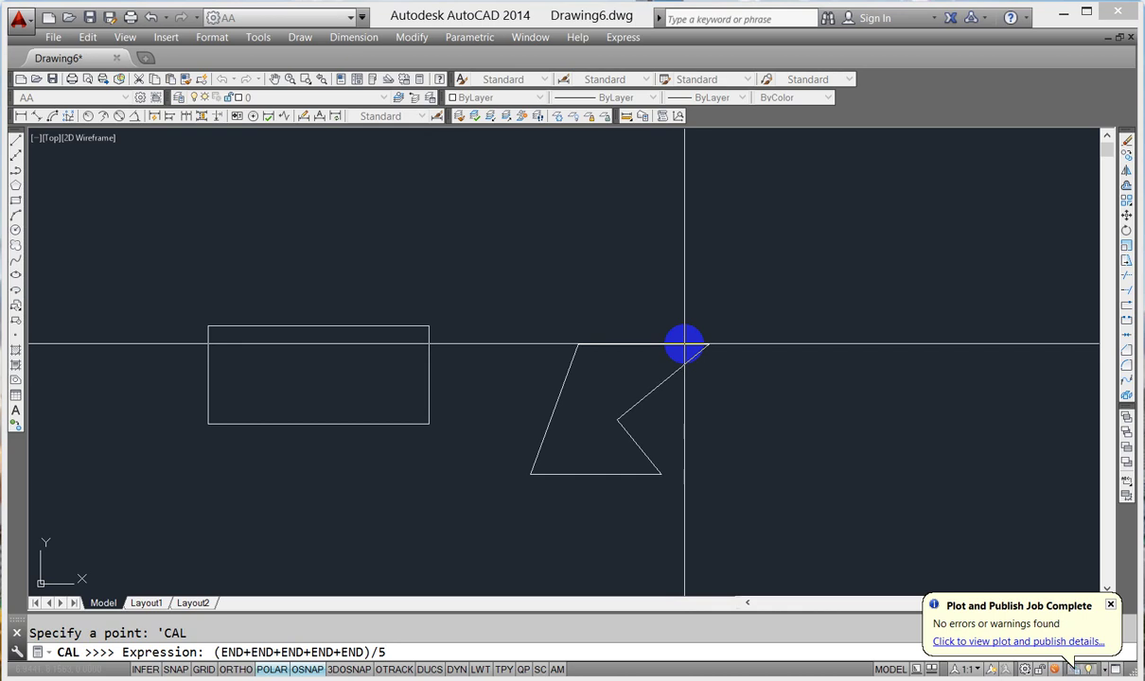
key(Return)
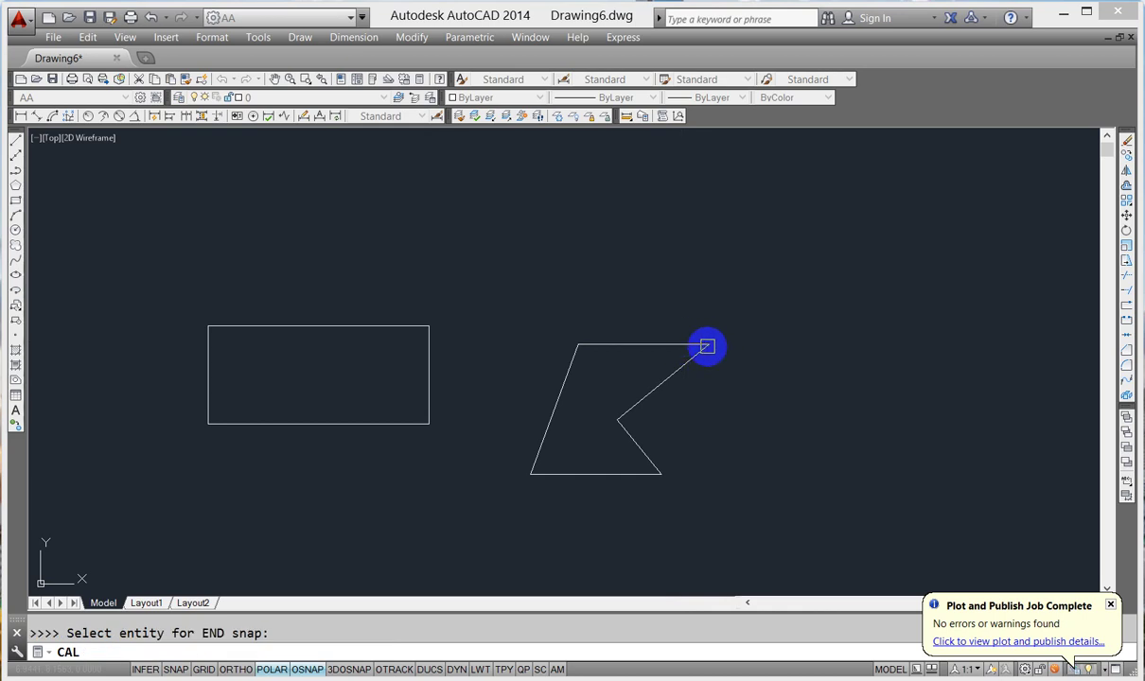
scroll(707, 347, up, 4)
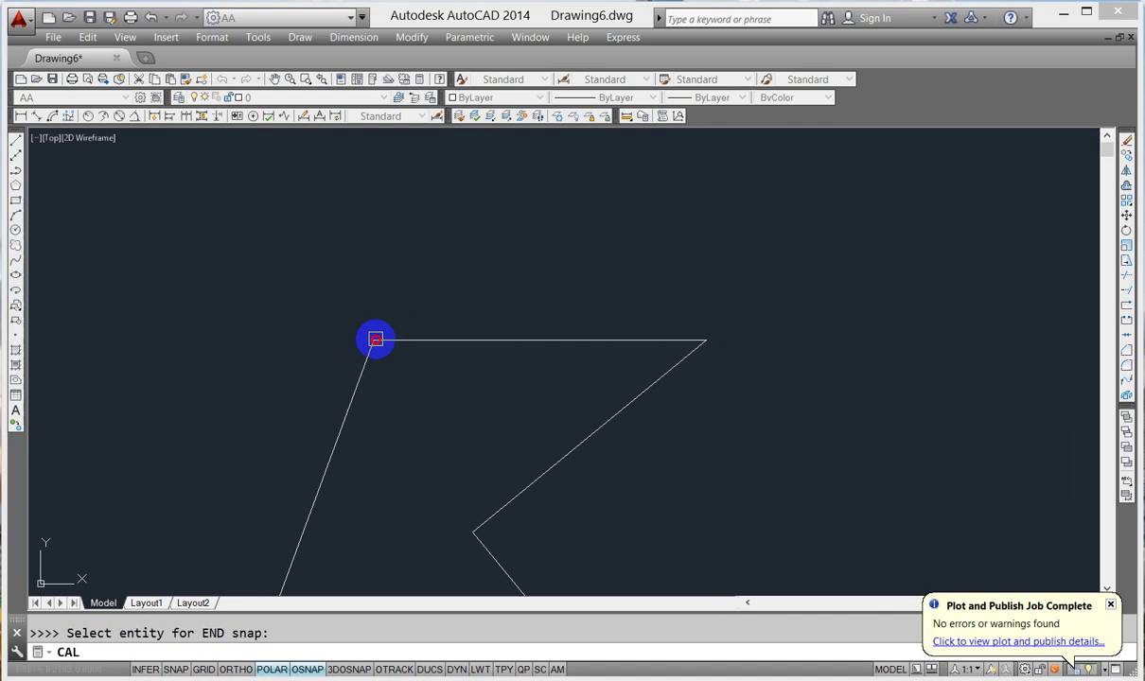
scroll(437, 278, down, 4)
scroll(386, 406, up, 2)
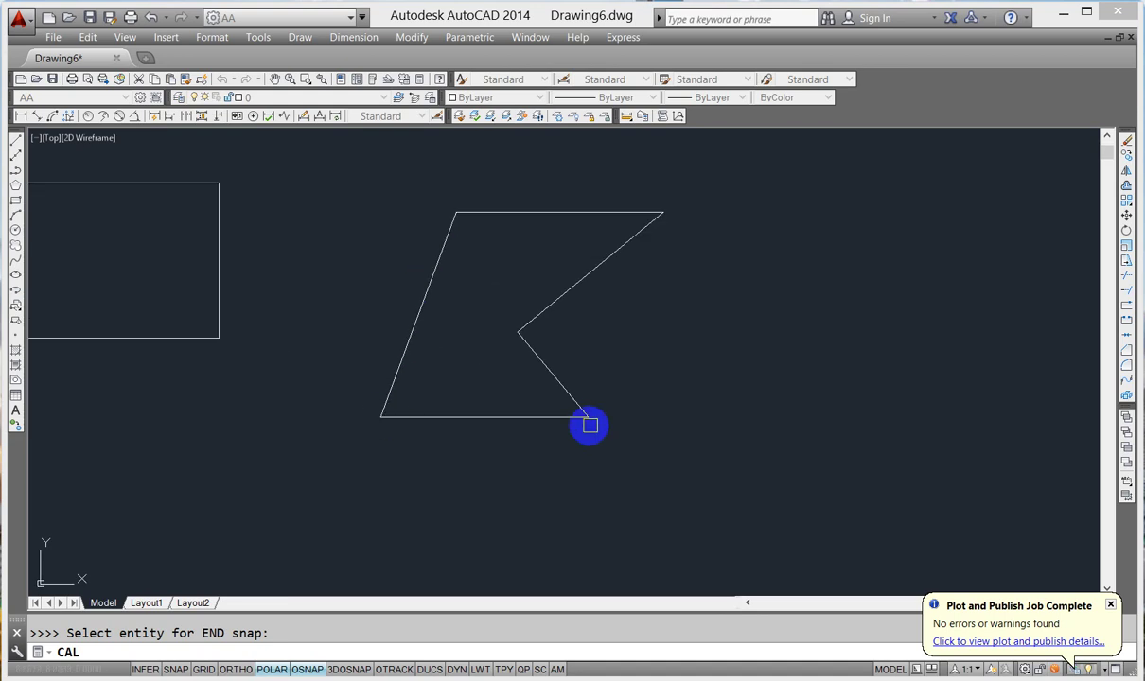
click(520, 330)
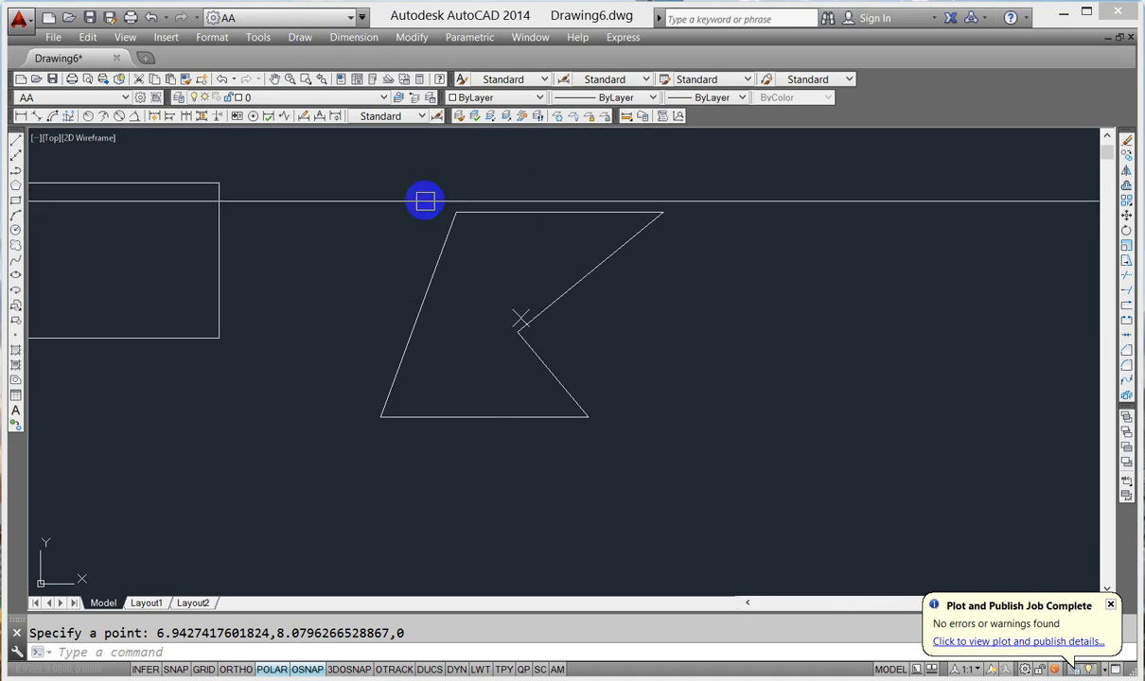
scroll(500, 296, down, 4)
middle_drag(500, 296, 416, 329)
text(L)
key(Return)
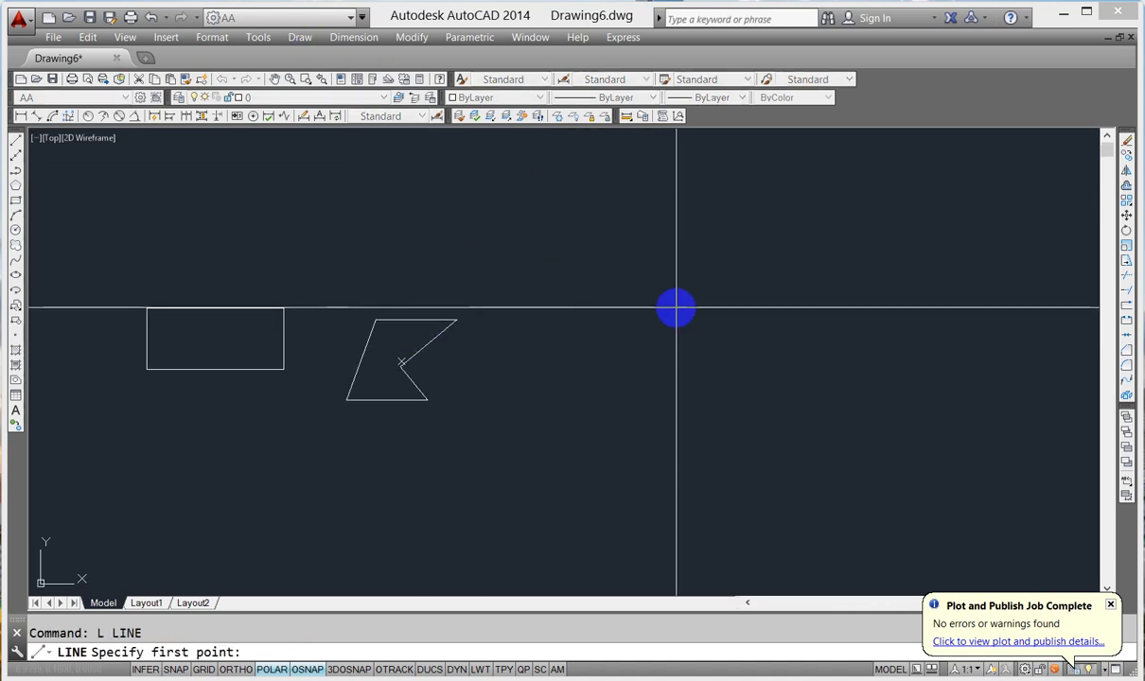
- Draw a closed four-sided line outline beside the other shapes
click(676, 307)
click(588, 358)
click(703, 404)
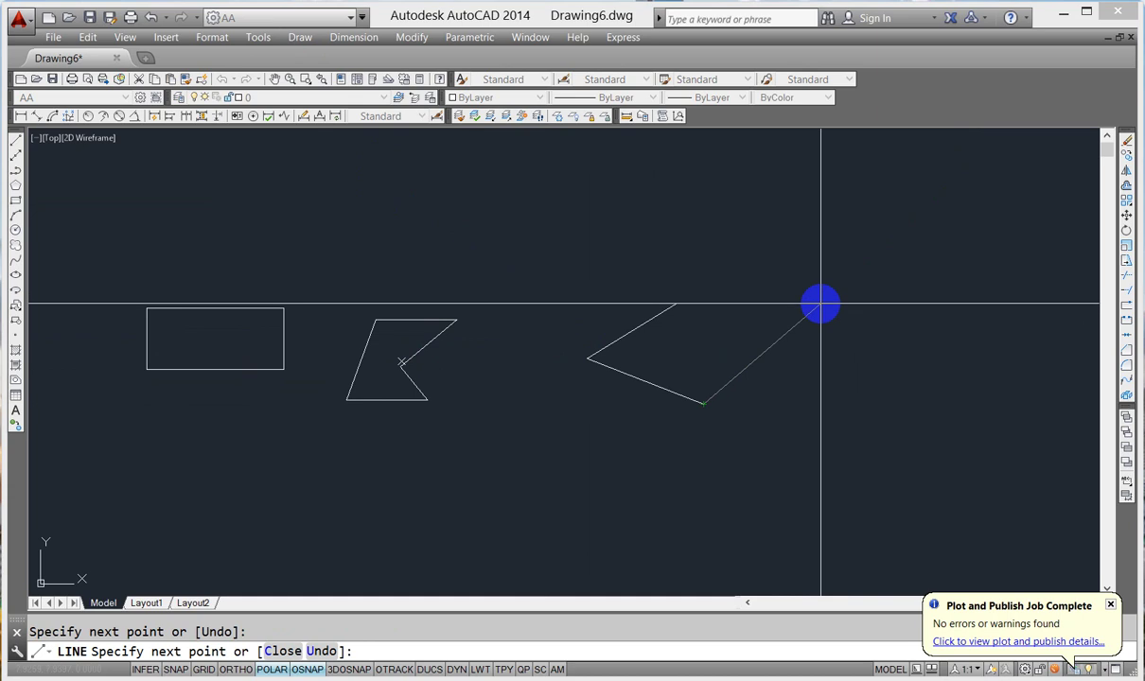
click(815, 325)
text(C)
key(Return)
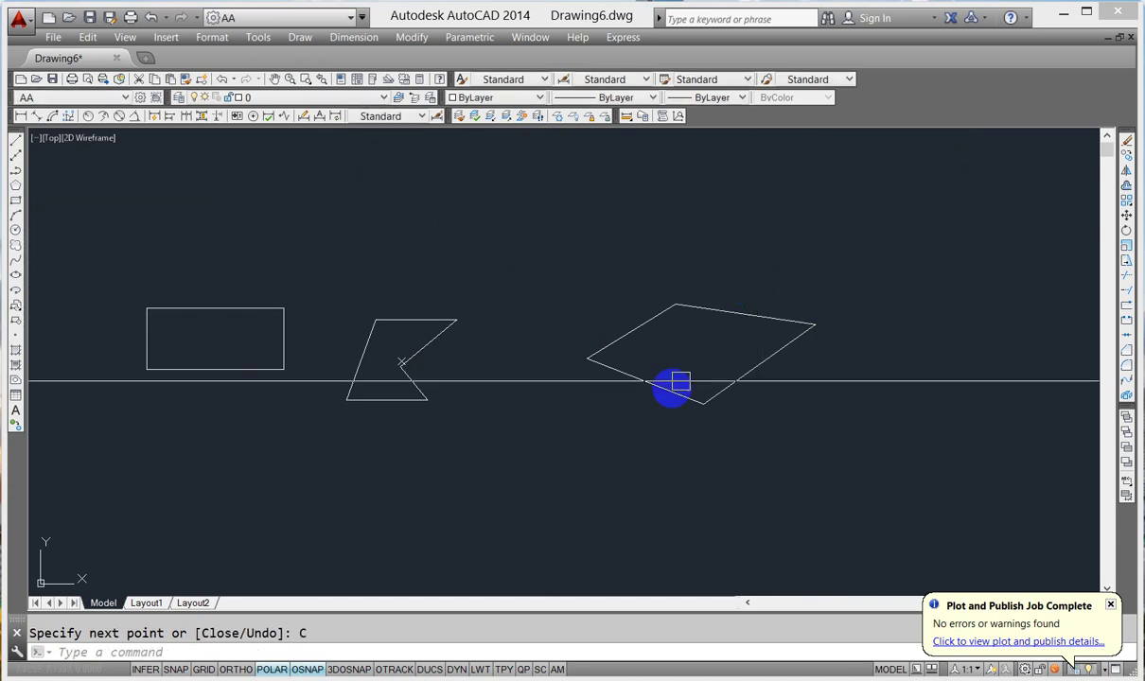
scroll(672, 383, up, 4)
- Average the outline's corners with CAL (END+END+END+END)/4, giving 7.899, 8.123
right_click(634, 333)
mouse_move(686, 357)
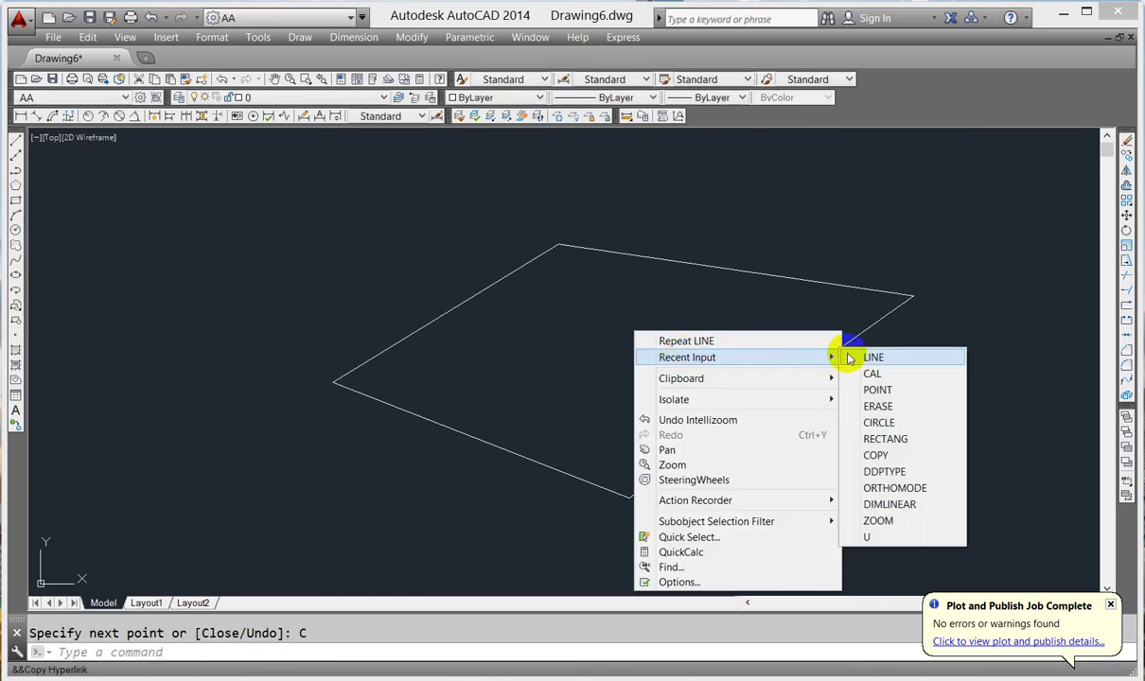
click(846, 374)
text((END+END+END+END)/4)
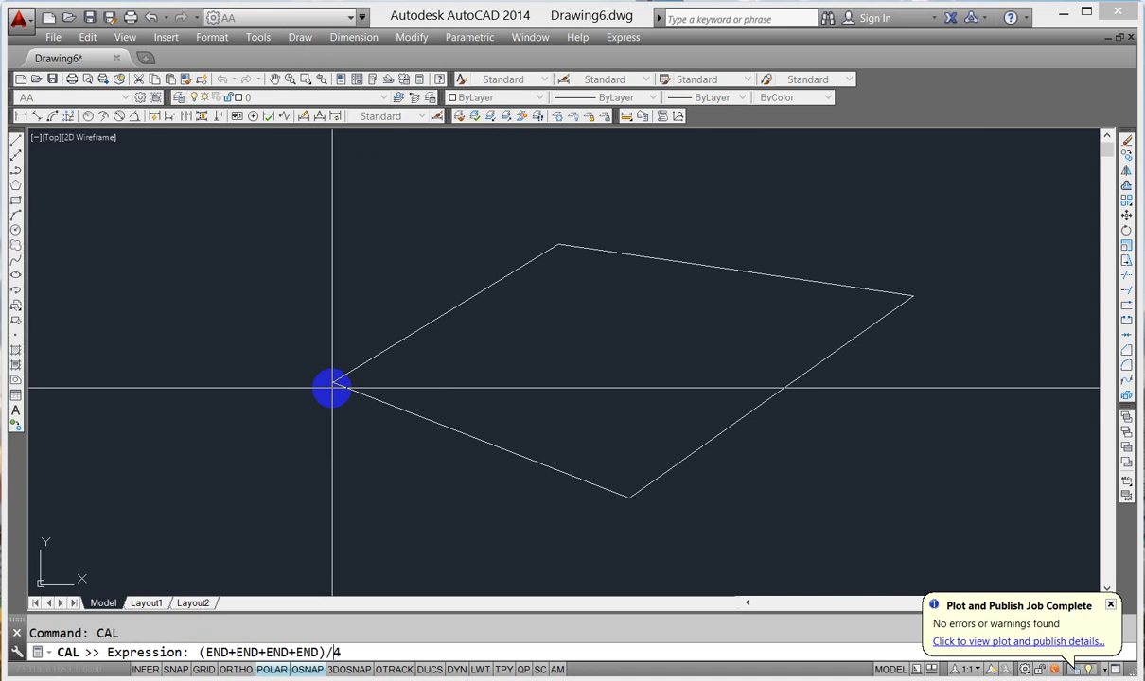
key(Return)
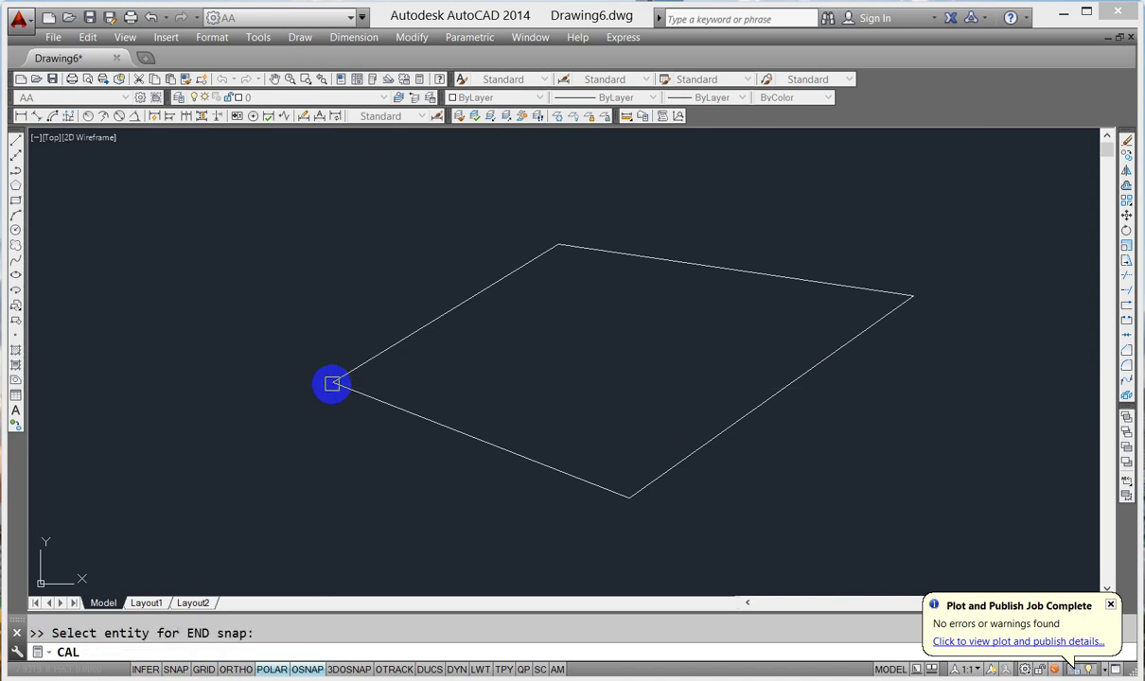
click(558, 247)
click(619, 495)
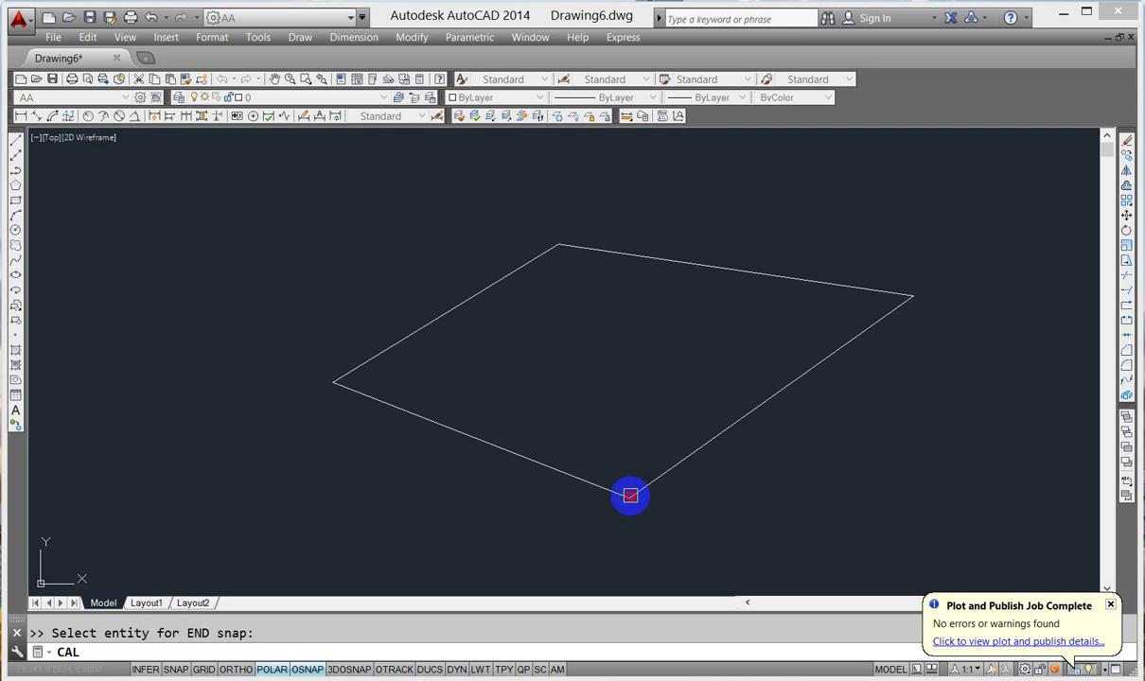
click(912, 297)
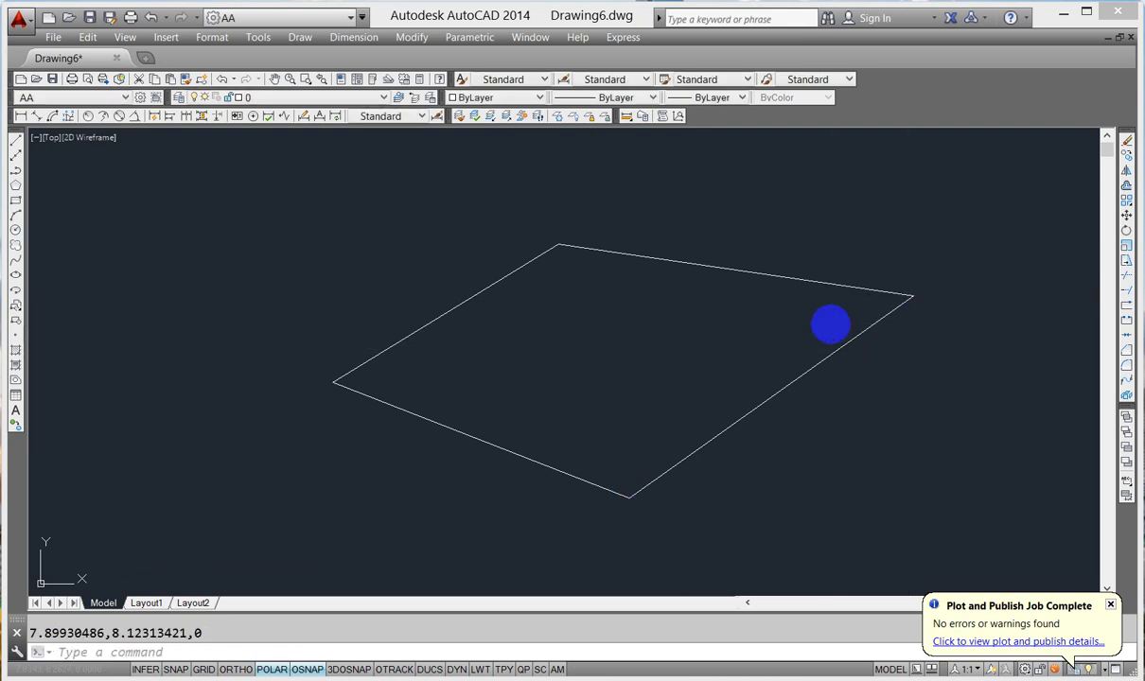
key(Escape)
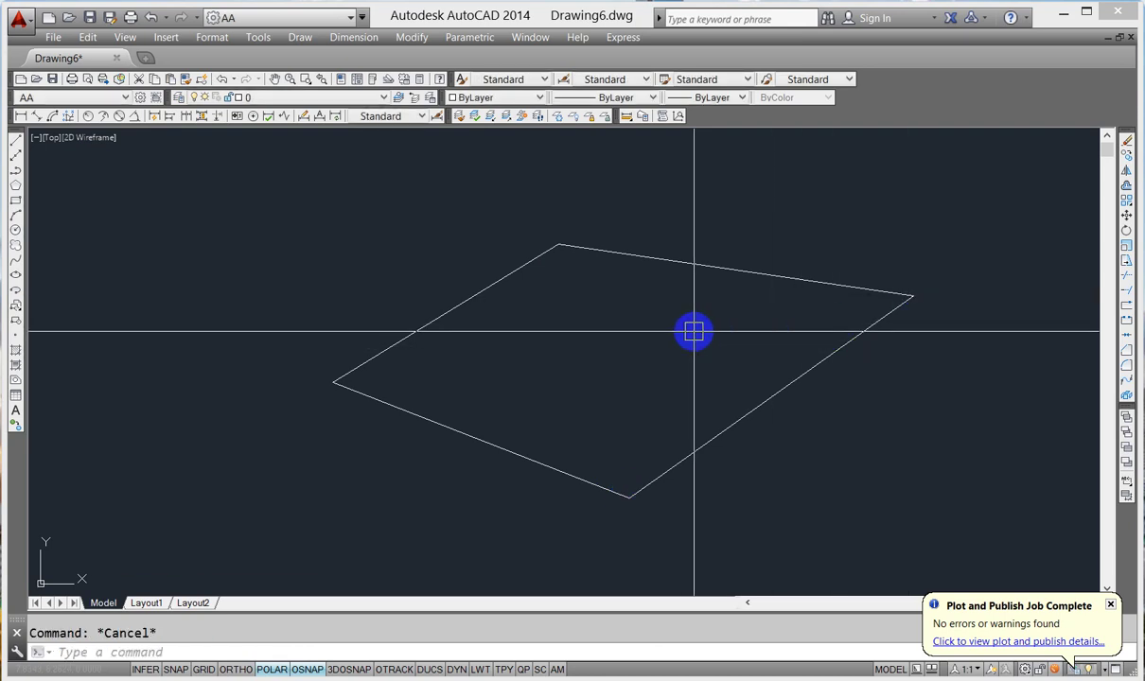
- Place a point at CAL (END+END+END+END)/4 of the quadrilateral's corners, 7.8993,8.1231
text(po)
key(Return)
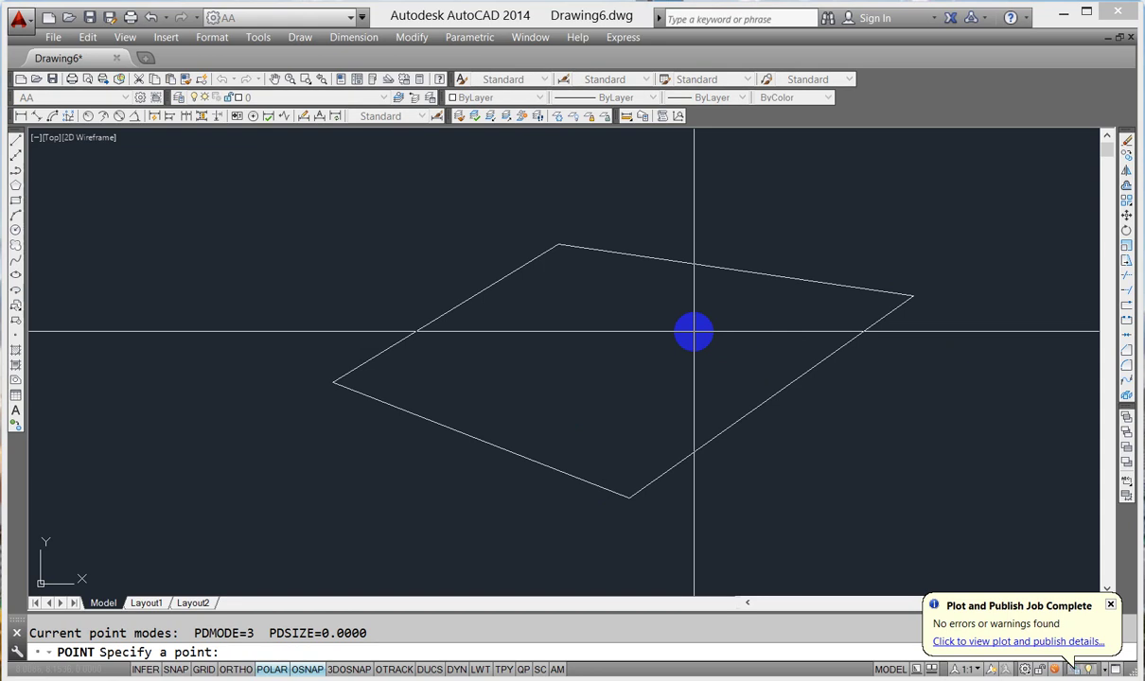
key(Return)
text((EN)
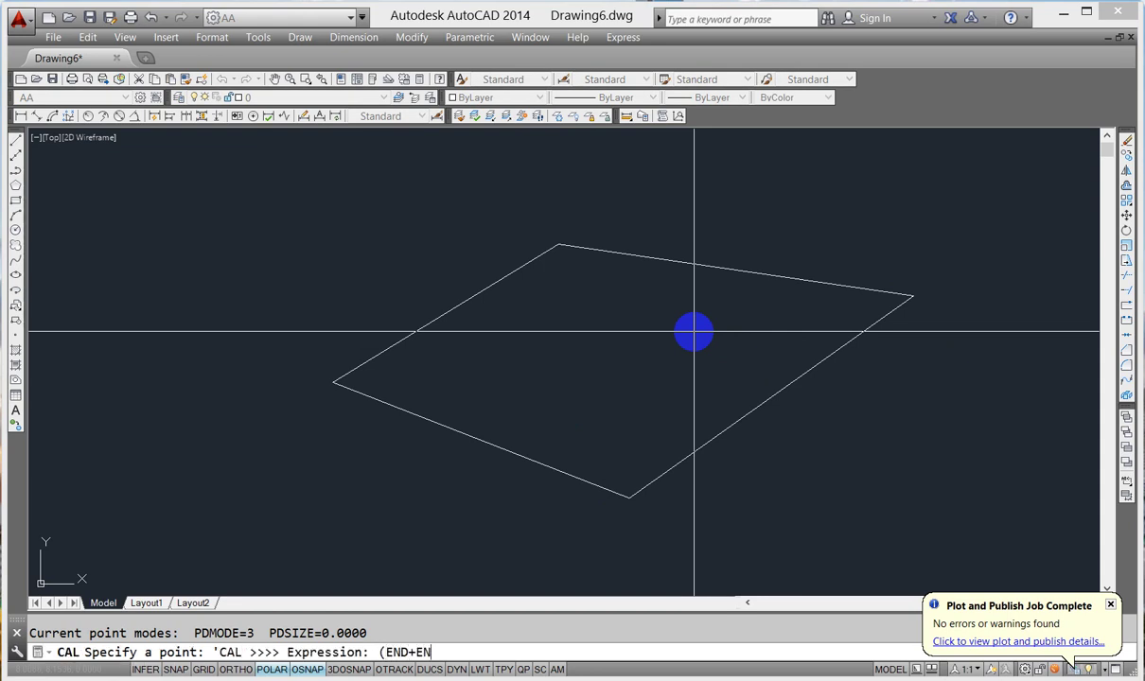
text(D+END)
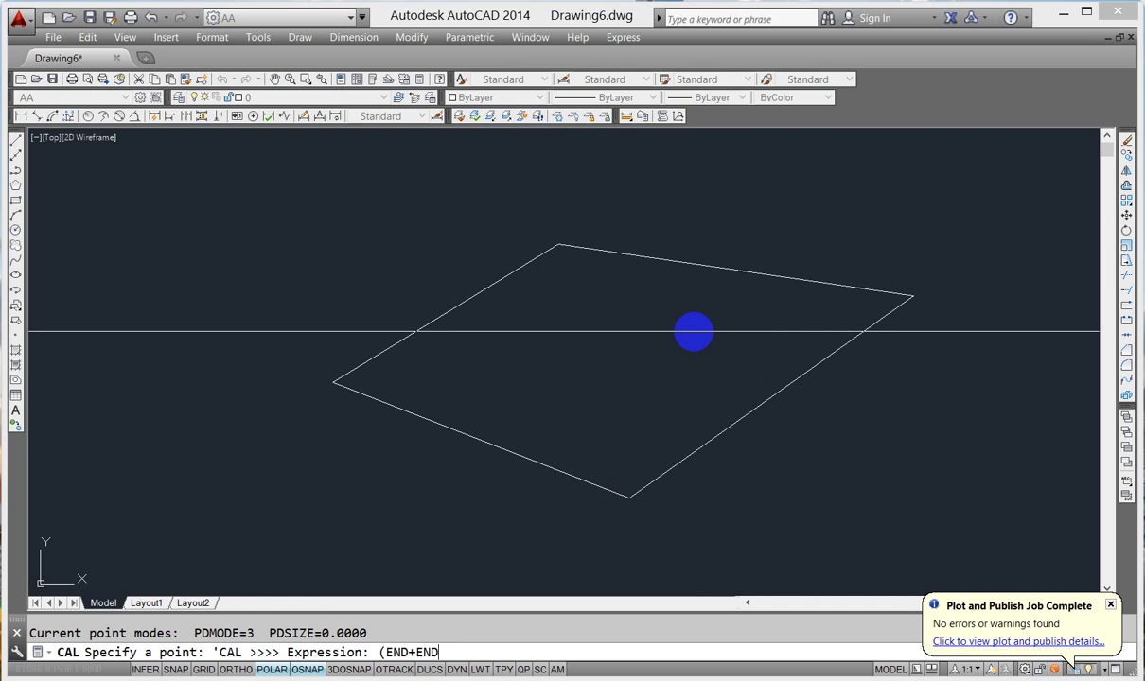
text(+END+END)/4)
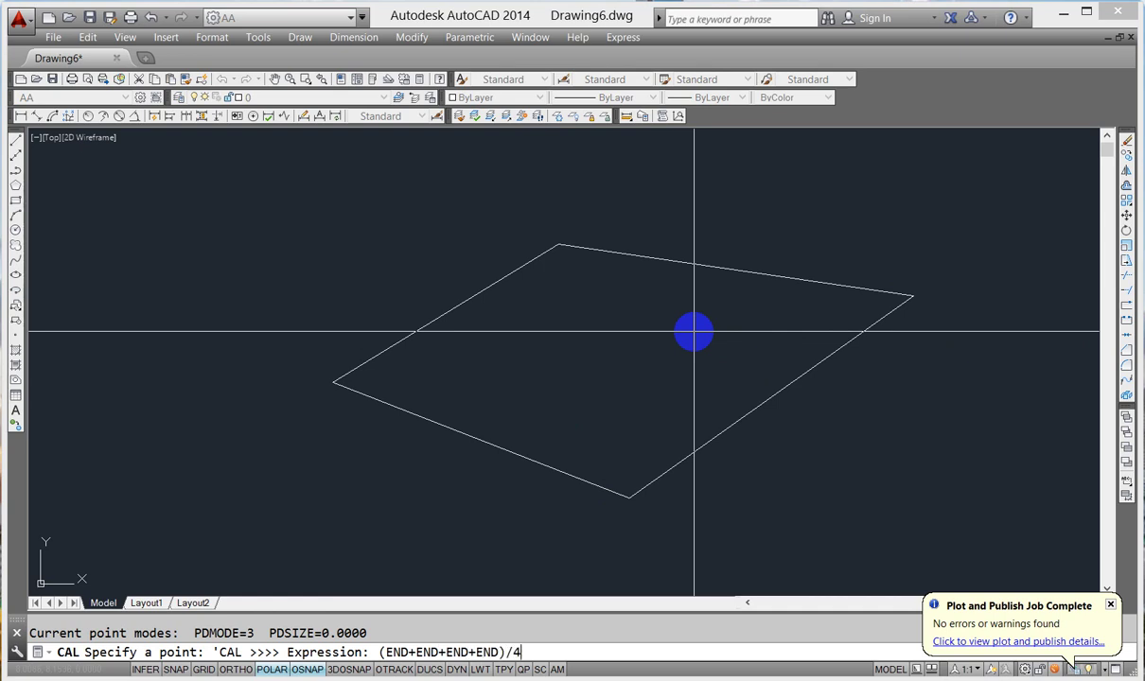
key(Return)
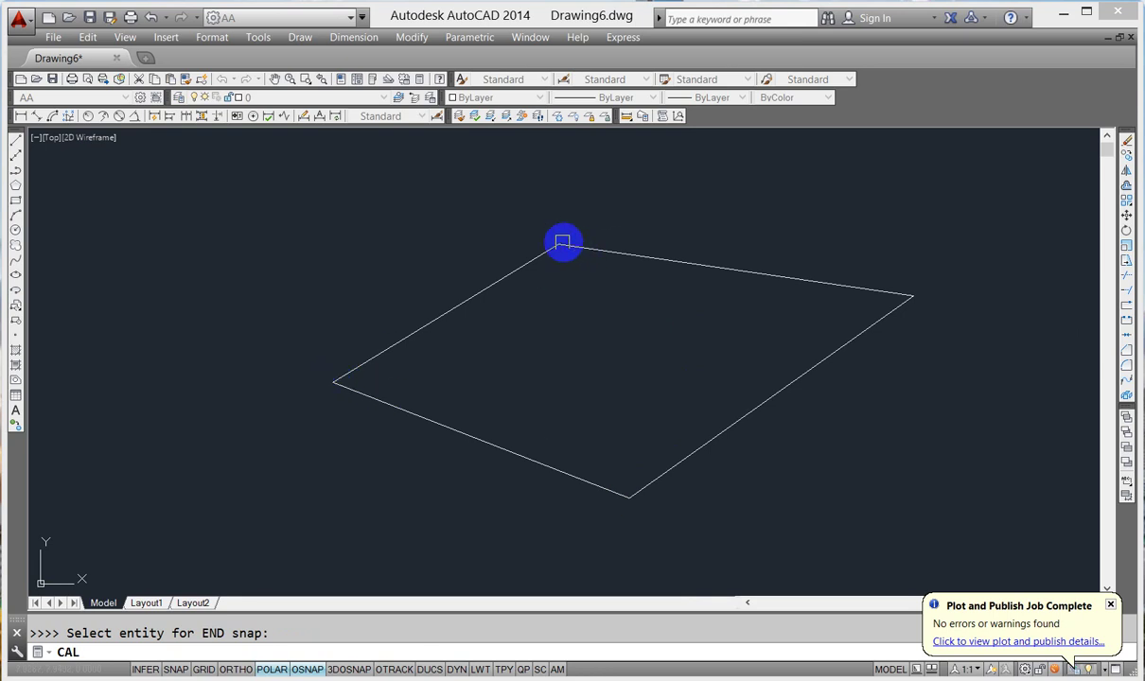
click(906, 296)
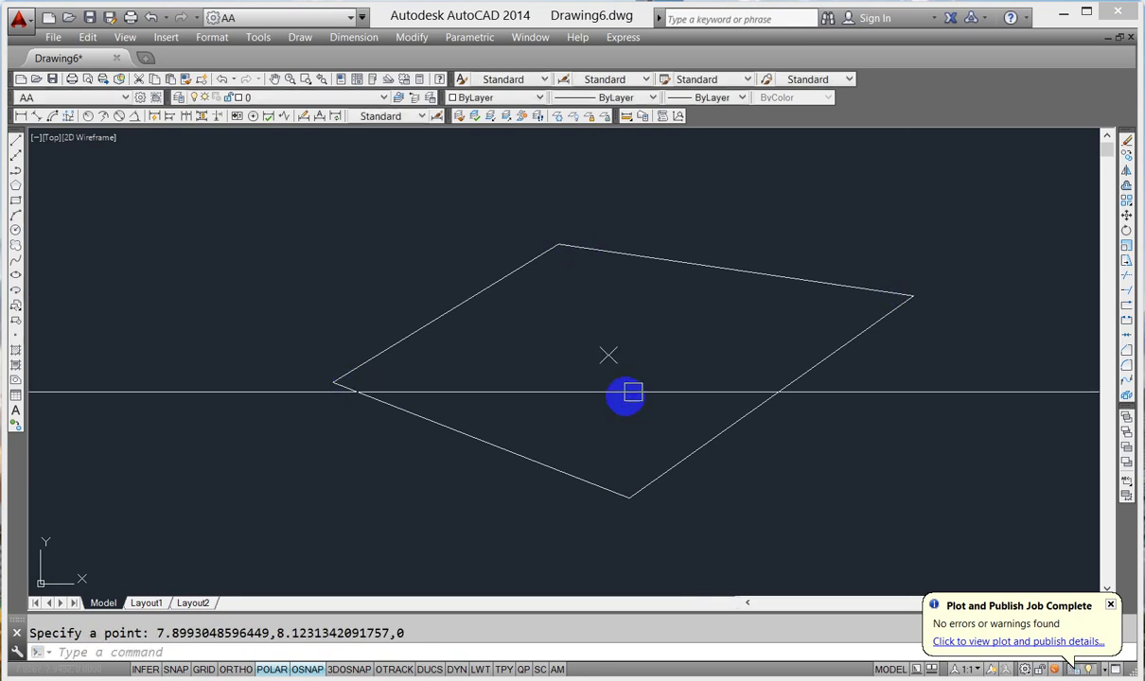
scroll(690, 307, down, 2)
- Copy the right-hand quadrilateral using its centre point as the base point
scroll(653, 301, down, 3)
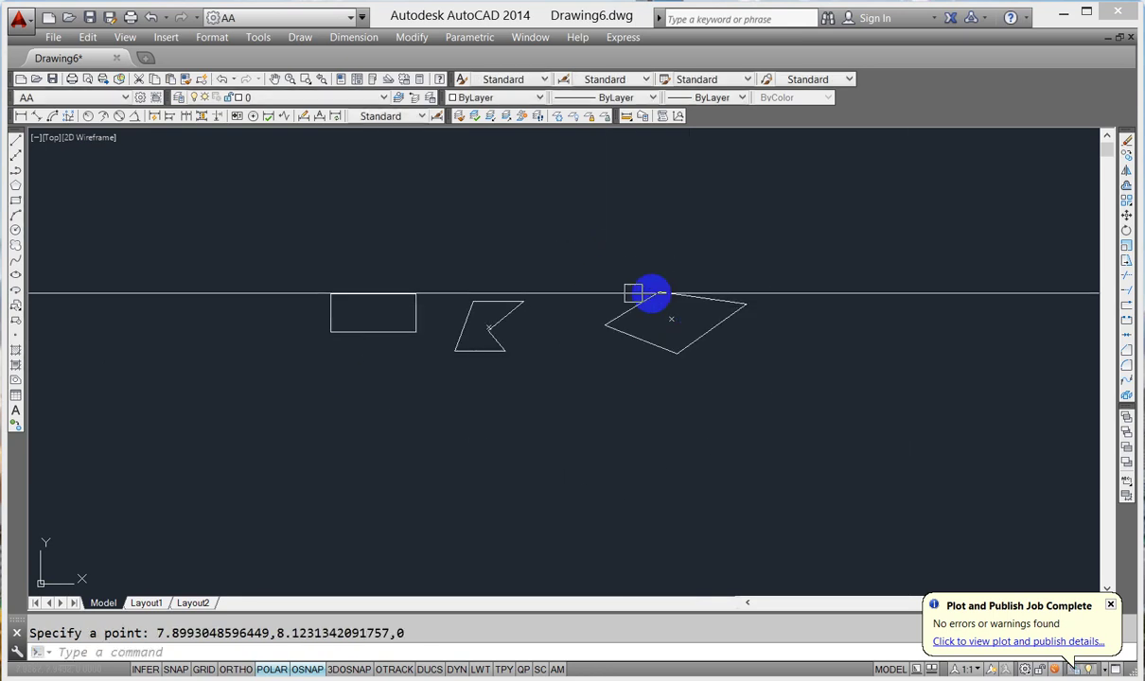
scroll(383, 304, up, 2)
click(899, 242)
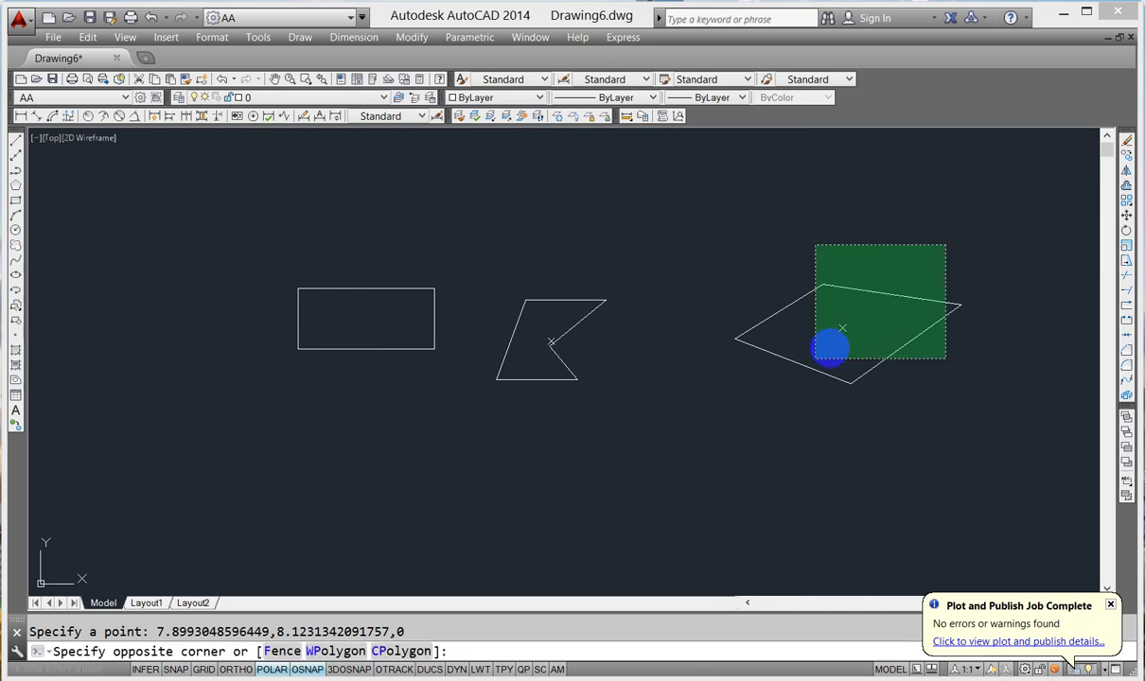
click(774, 402)
text(o)
key(Return)
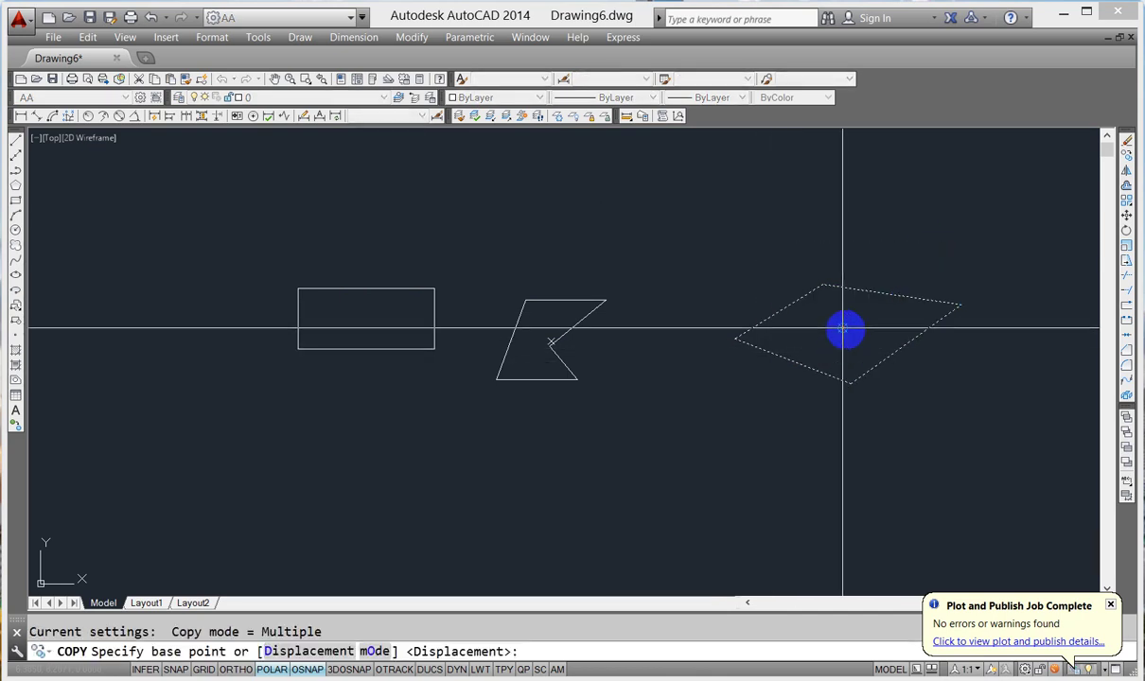
click(842, 328)
- Place the copy at the Mid Between 2 Points of the rectangle's opposite corners
middle_drag(607, 370, 673, 390)
scroll(567, 369, up, 2)
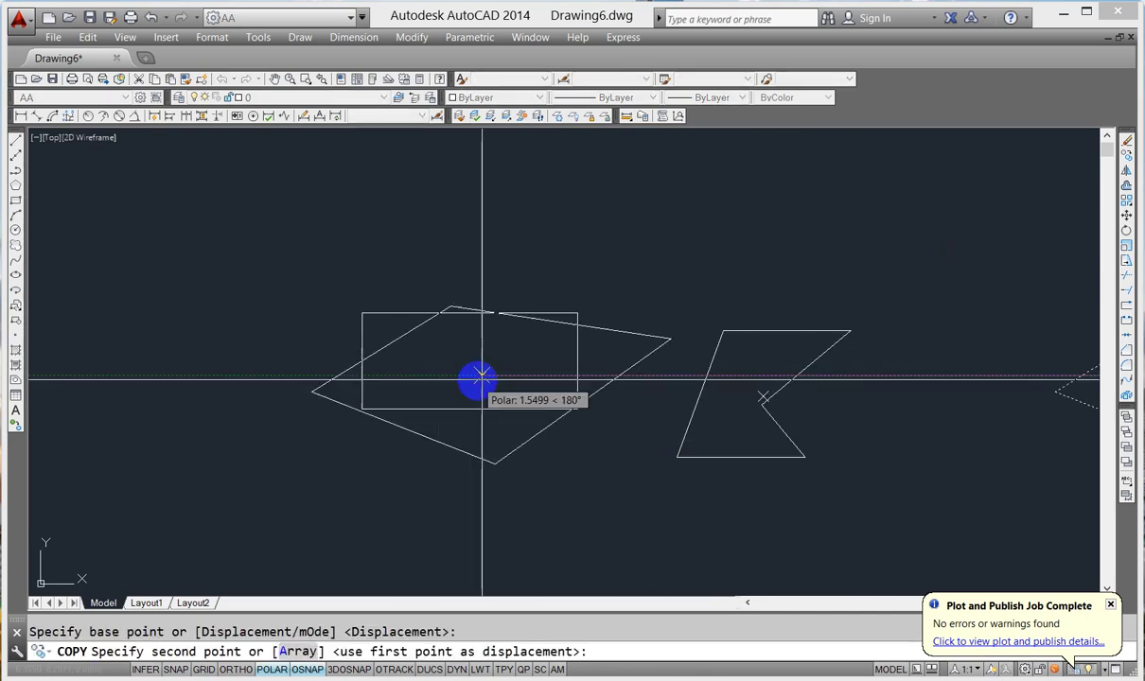
scroll(493, 376, up, 2)
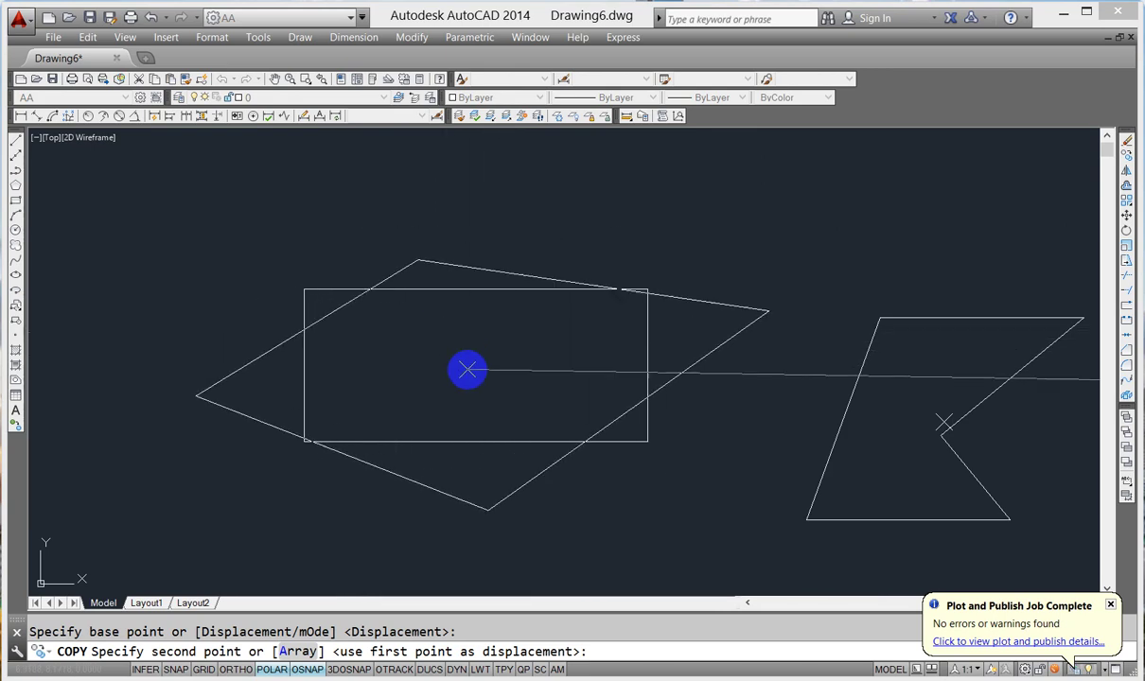
key(F8)
shift+right_click(409, 311)
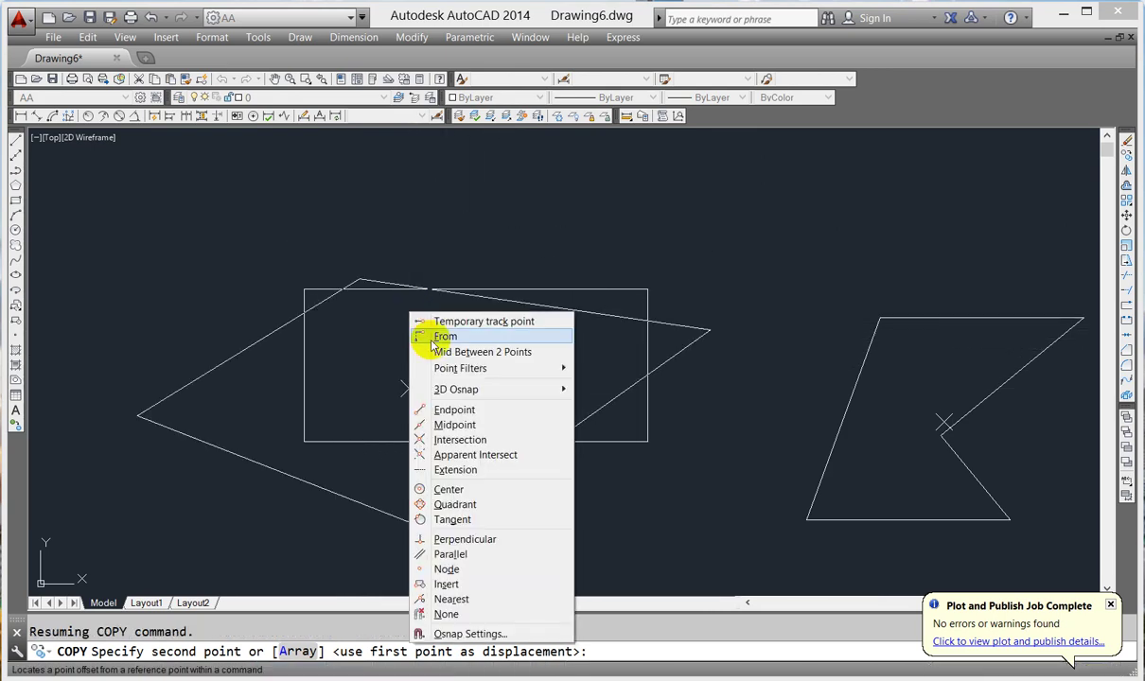
click(426, 353)
click(304, 288)
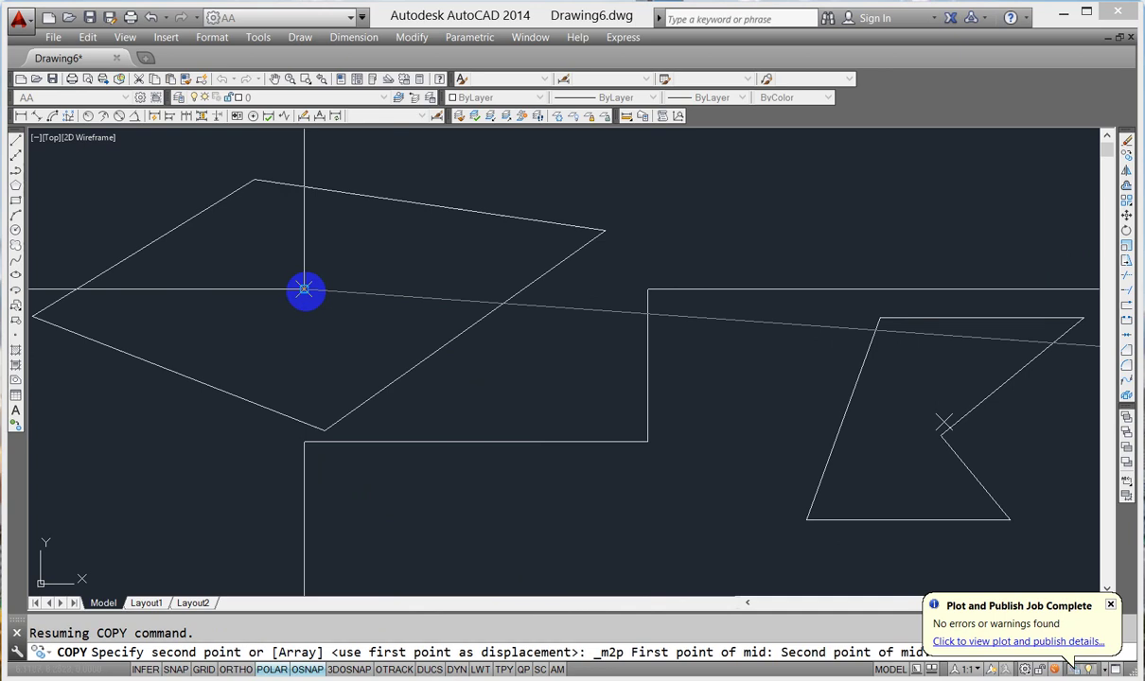
click(644, 441)
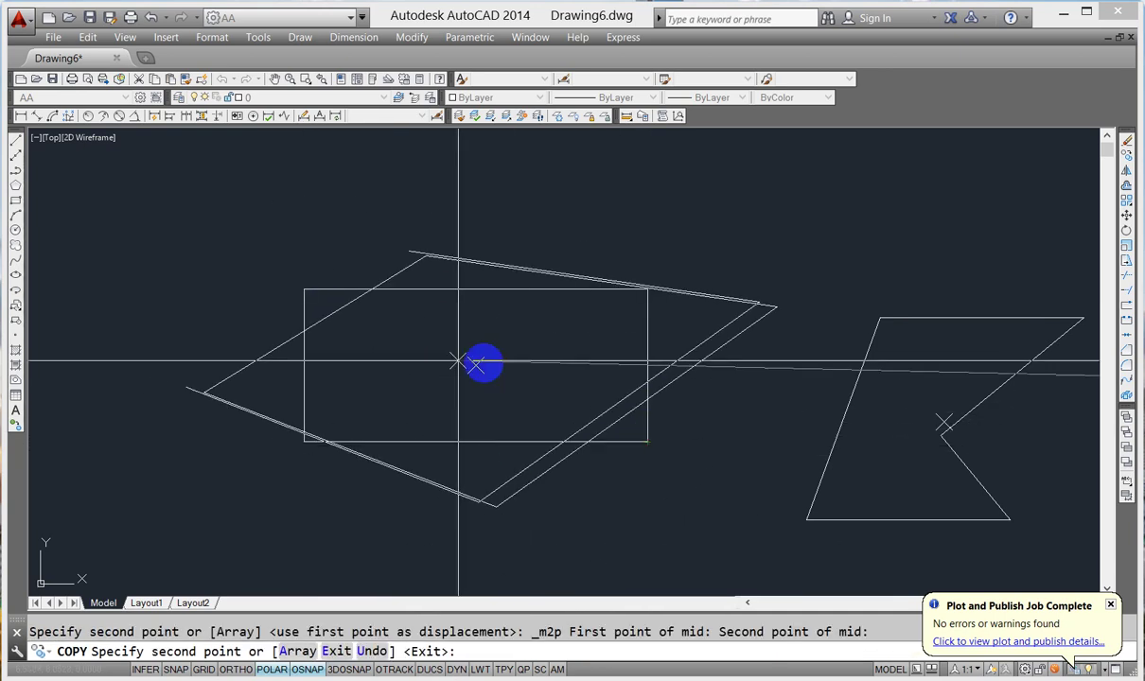
key(Escape)
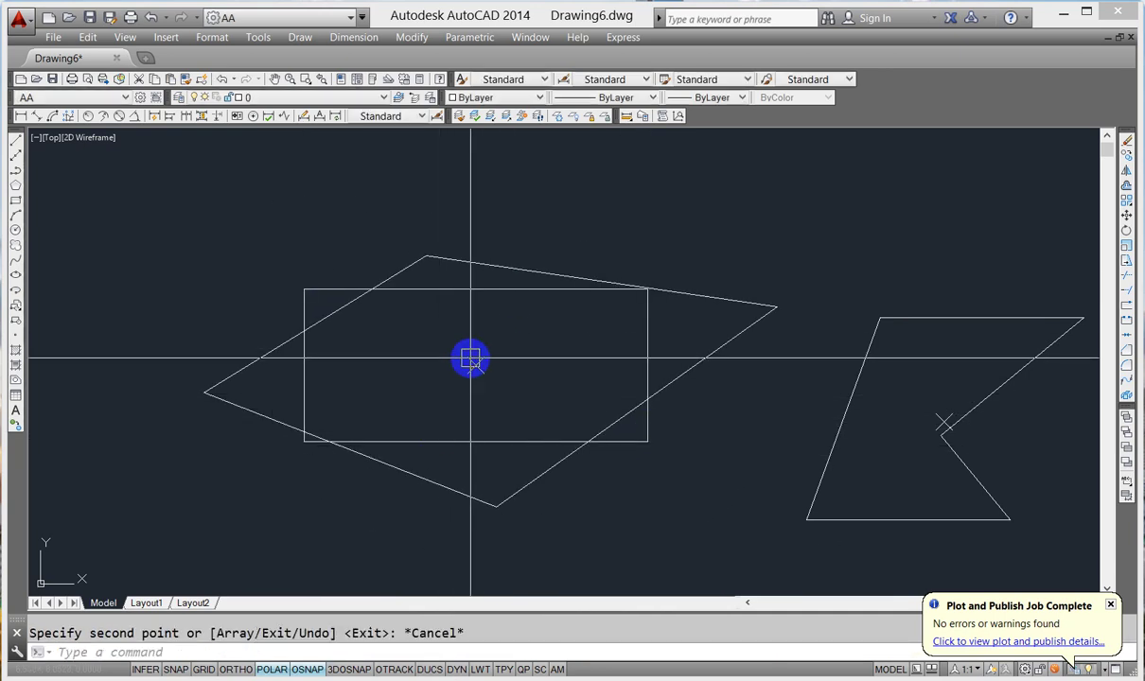
scroll(485, 384, down, 4)
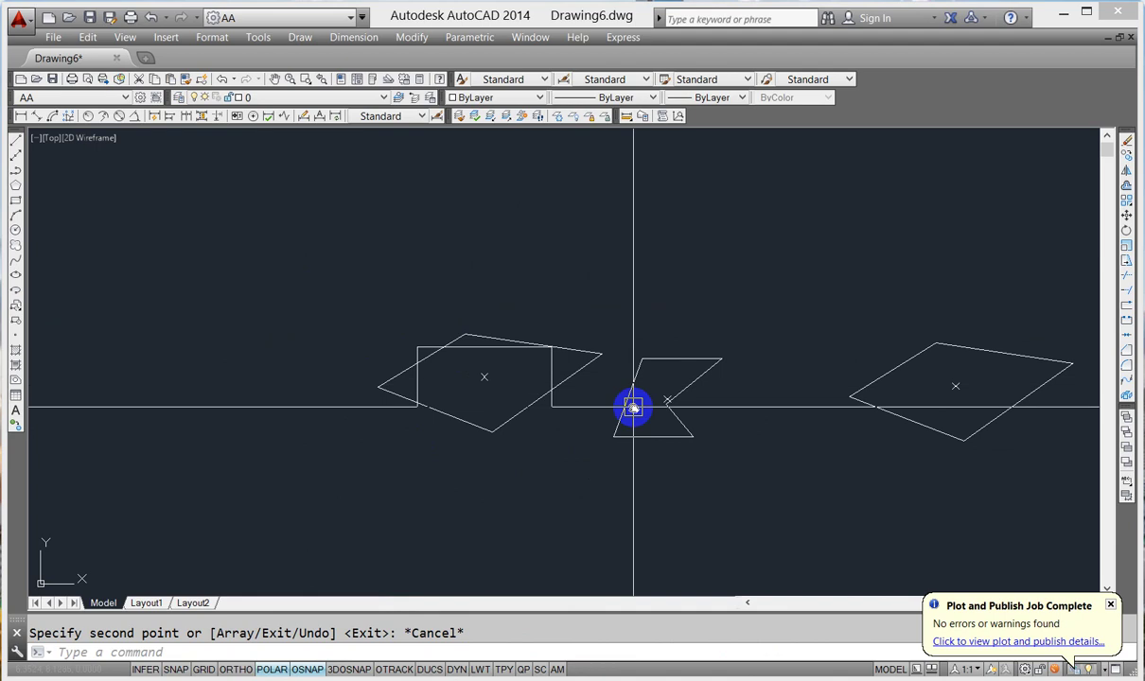
scroll(790, 416, up, 2)
- Draw a trial line from the right quadrilateral down-left, then restart and cancel LINE
scroll(789, 416, up, 2)
text(L)
key(Return)
click(721, 372)
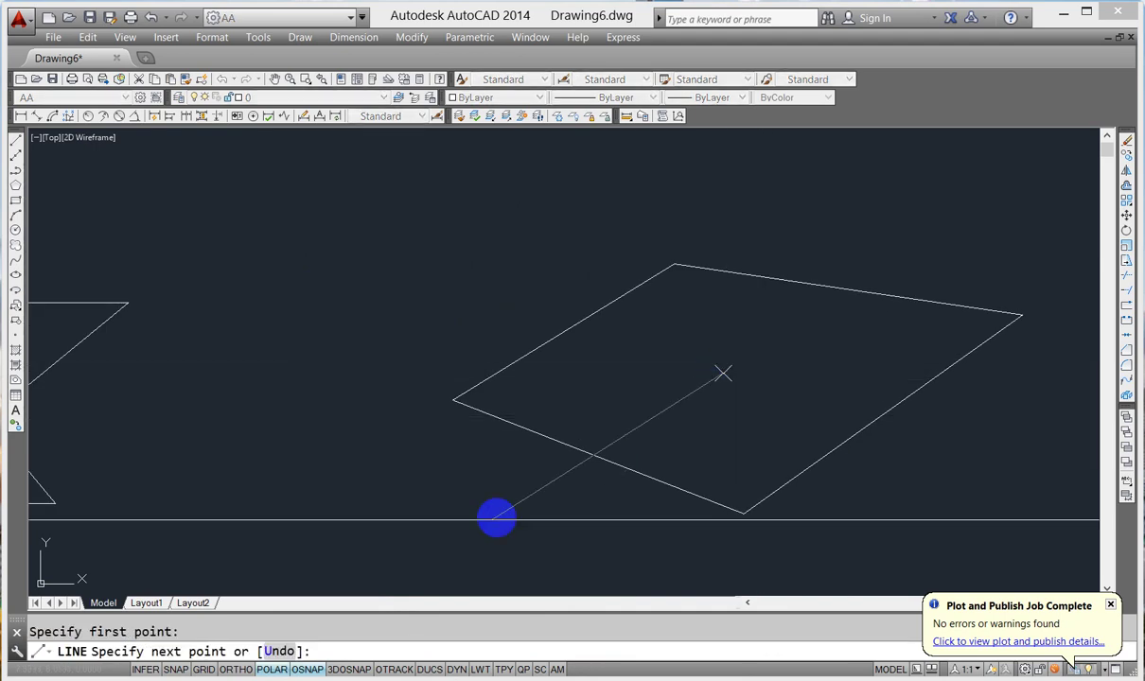
click(479, 527)
key(Escape)
key(Return)
click(722, 372)
key(Escape)
- Pick a diagonal's point with the Mid Between 2 Points object snap
scroll(728, 393, down, 4)
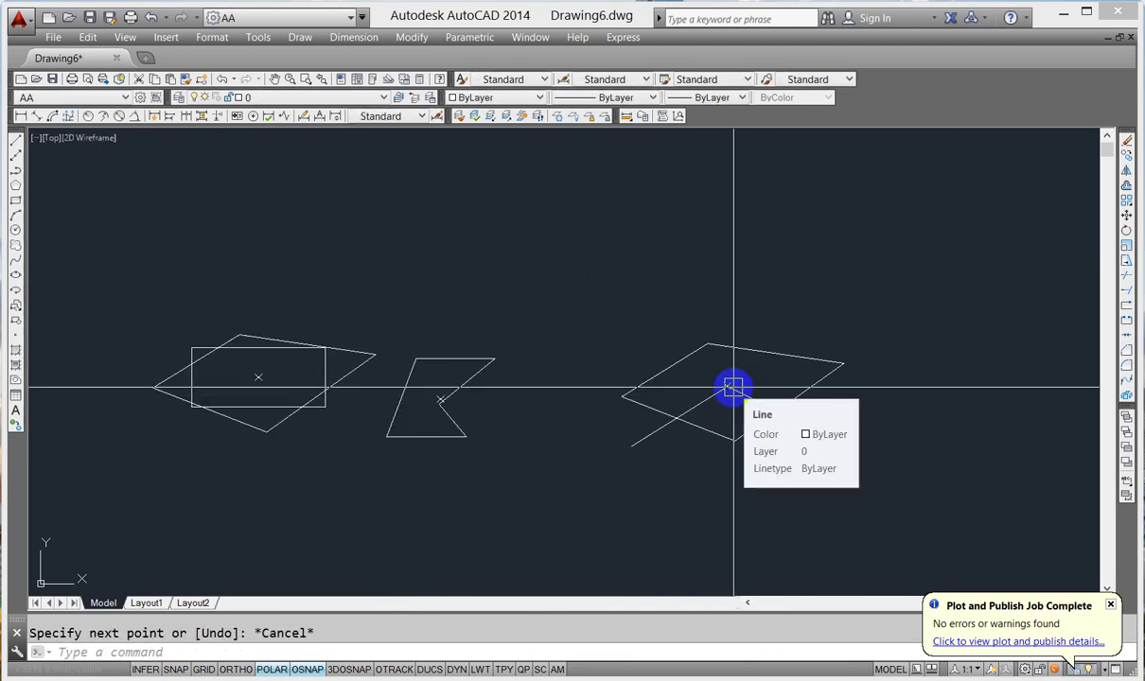
middle_drag(591, 411, 652, 426)
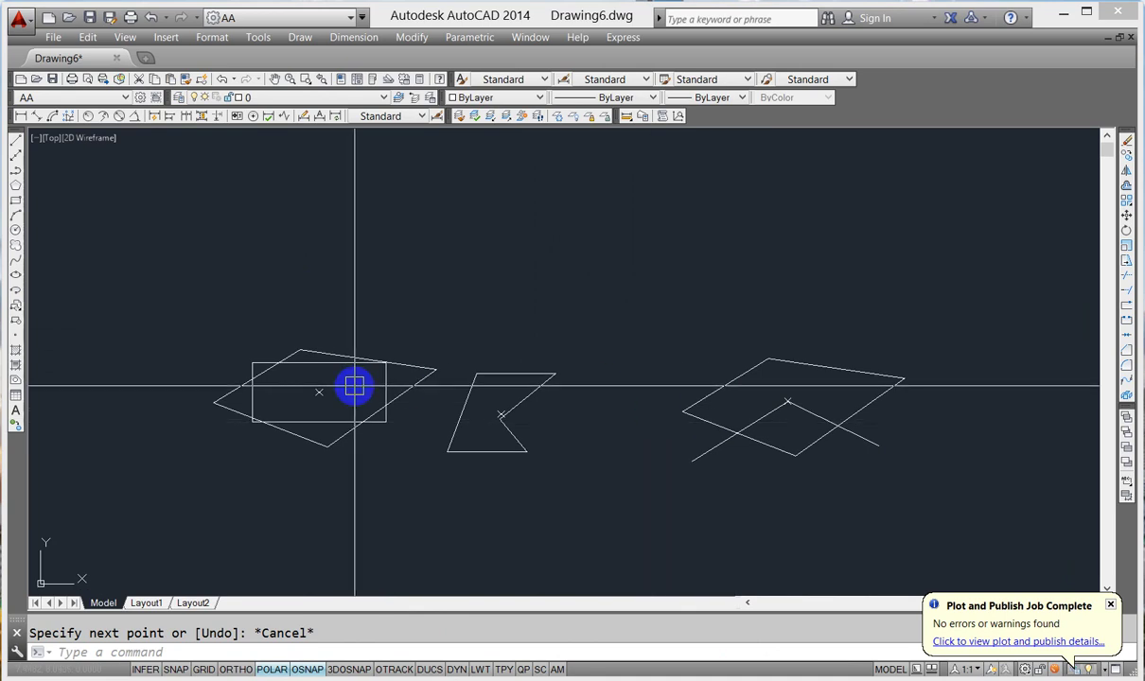
shift+right_click(534, 310)
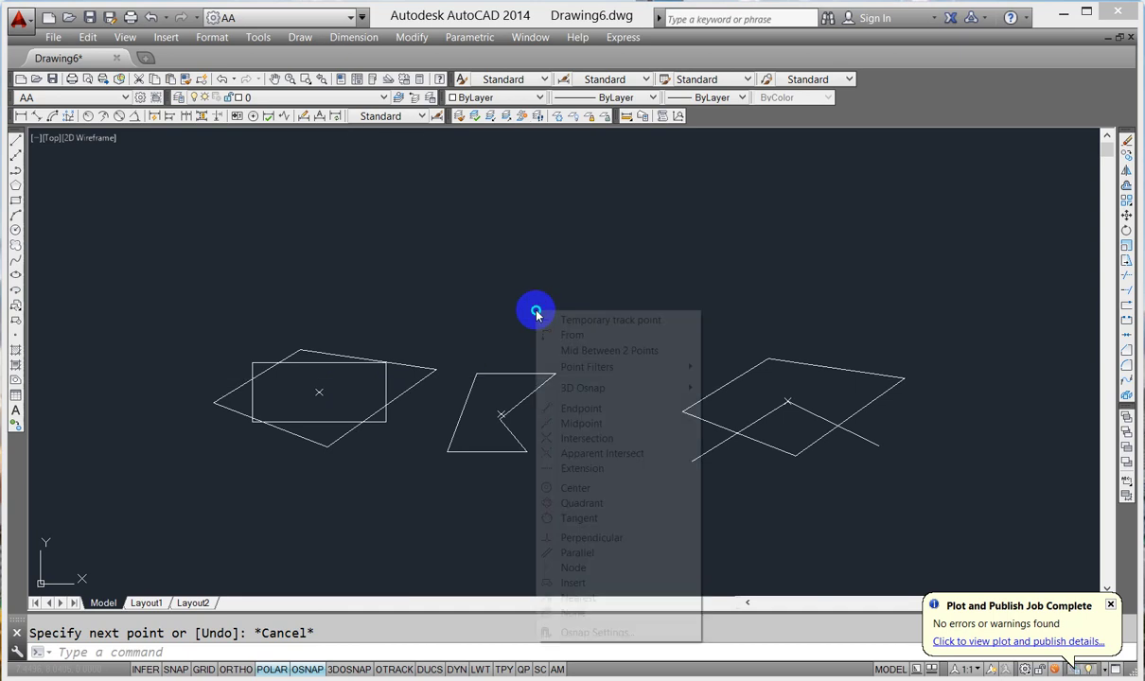
click(592, 352)
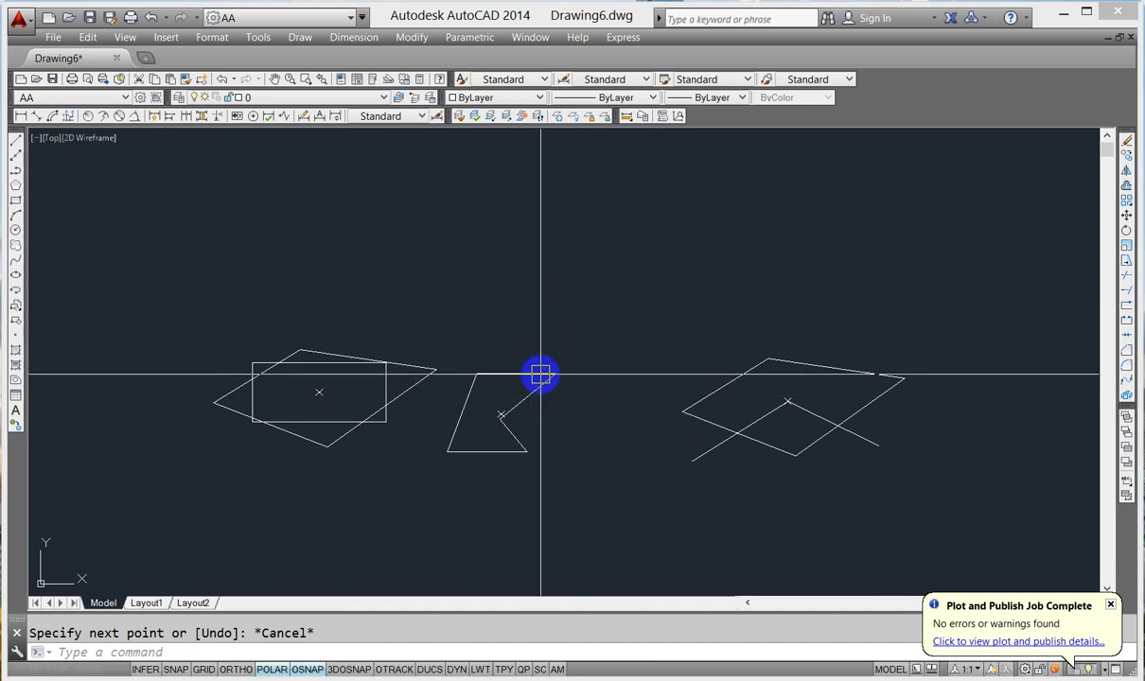
scroll(640, 392, up, 2)
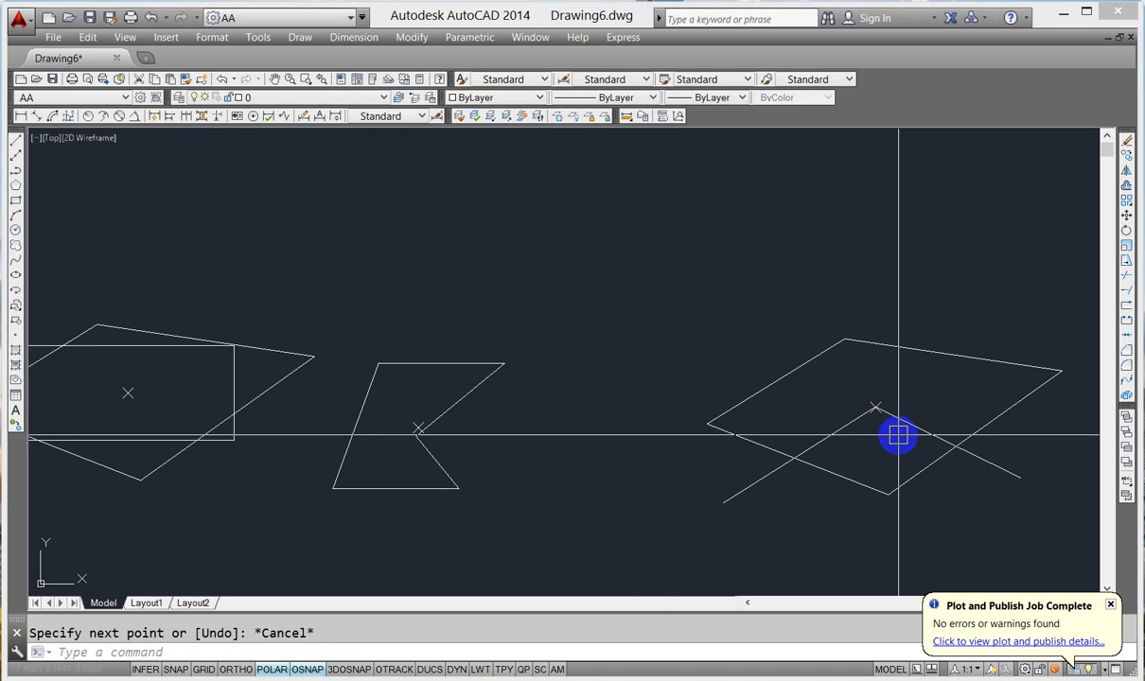
- Choose a new point style under Format > Point Style and confirm it
click(856, 434)
key(Escape)
click(212, 37)
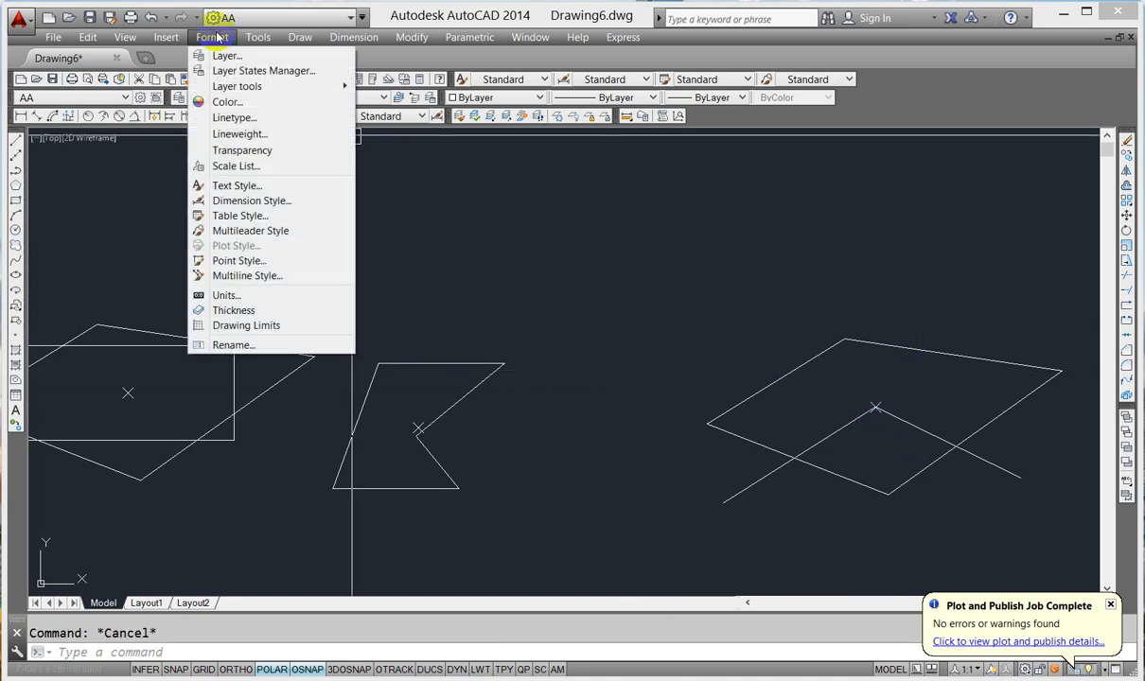
click(249, 263)
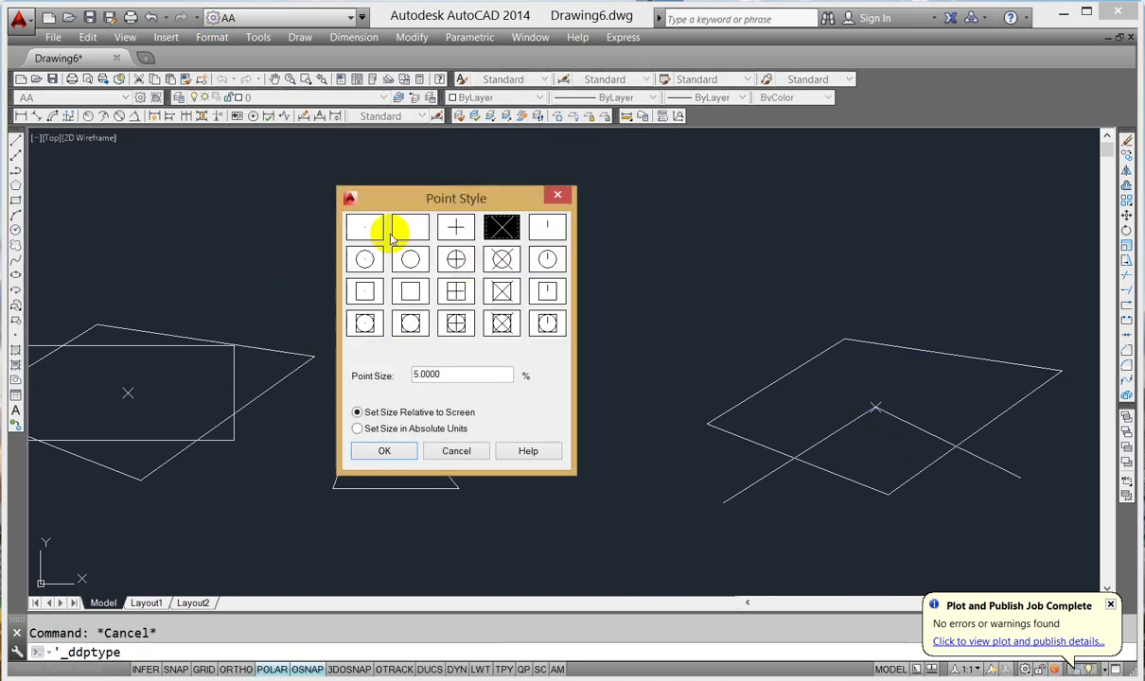
click(388, 450)
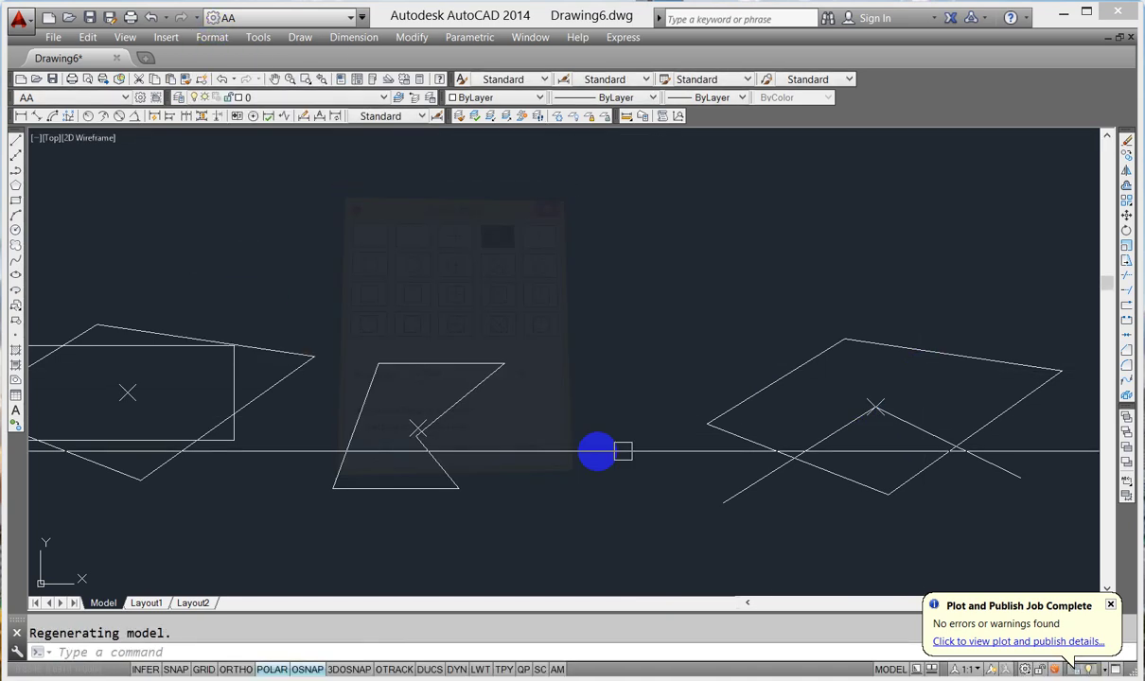